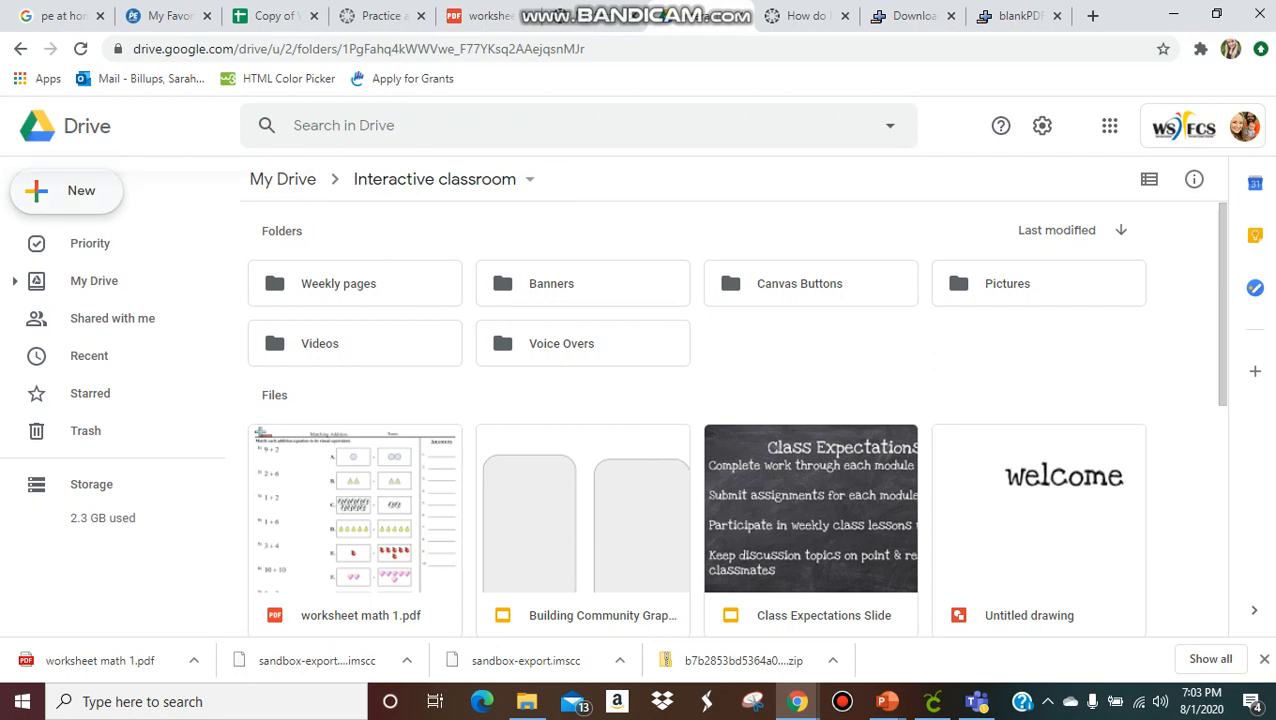
left_click(66, 190)
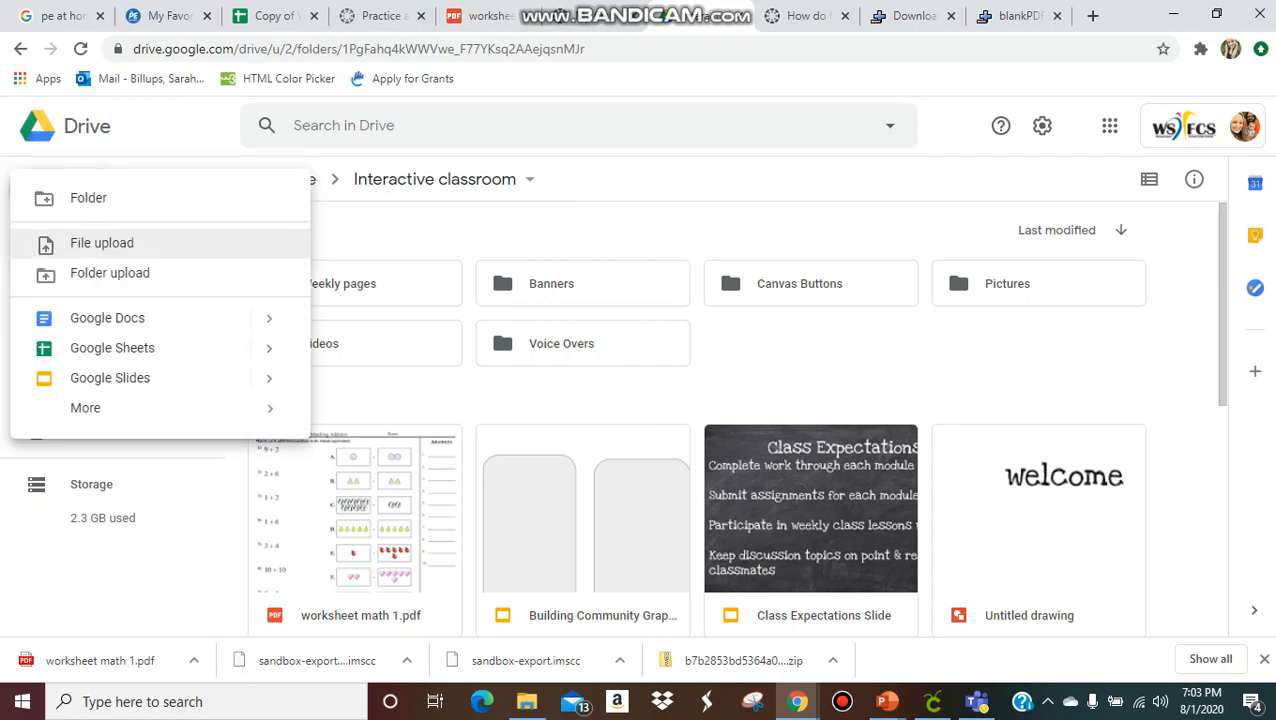
mouse_move(85, 408)
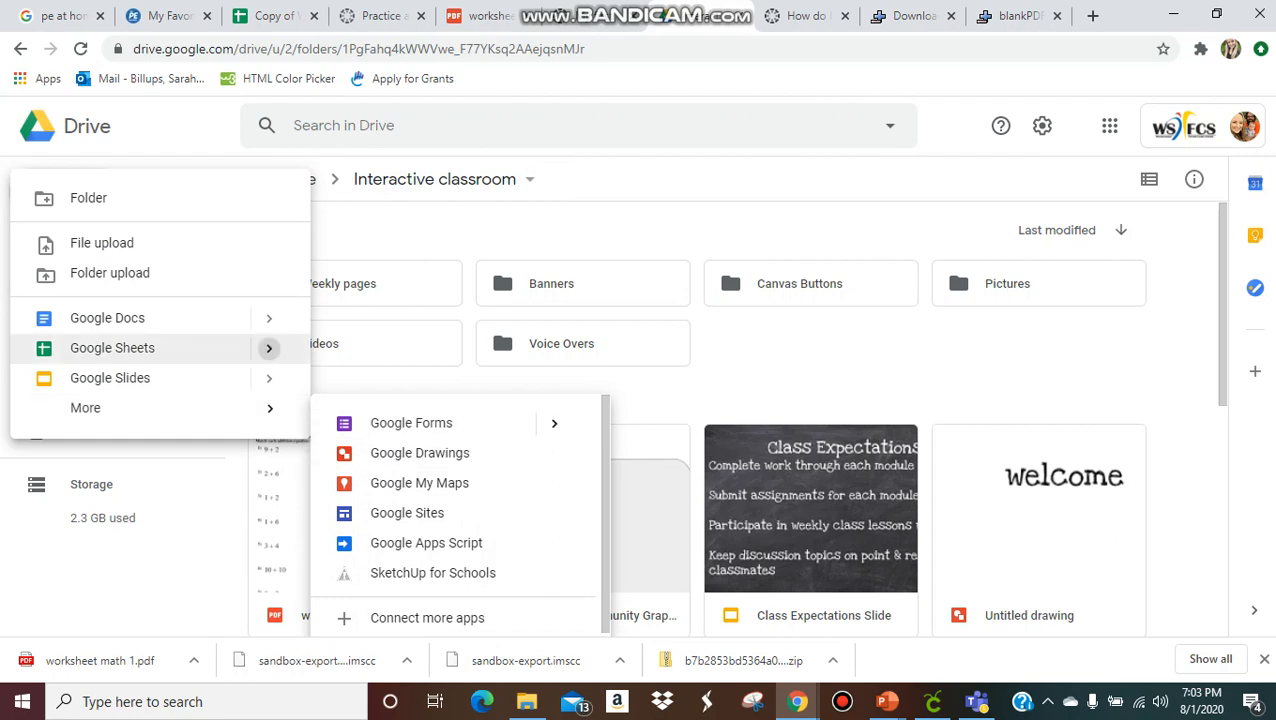
key("Escape")
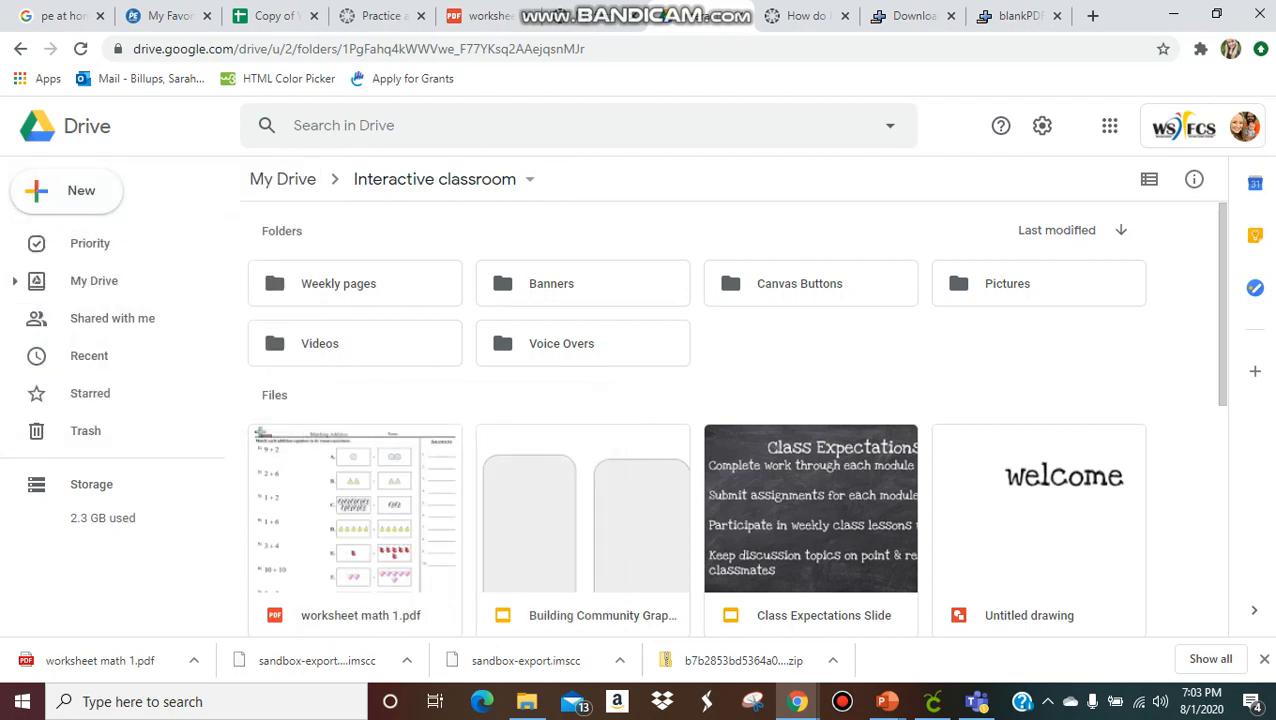
Create a new Google Drawings file in the Interactive classroom folder
left_click(66, 190)
mouse_move(85, 408)
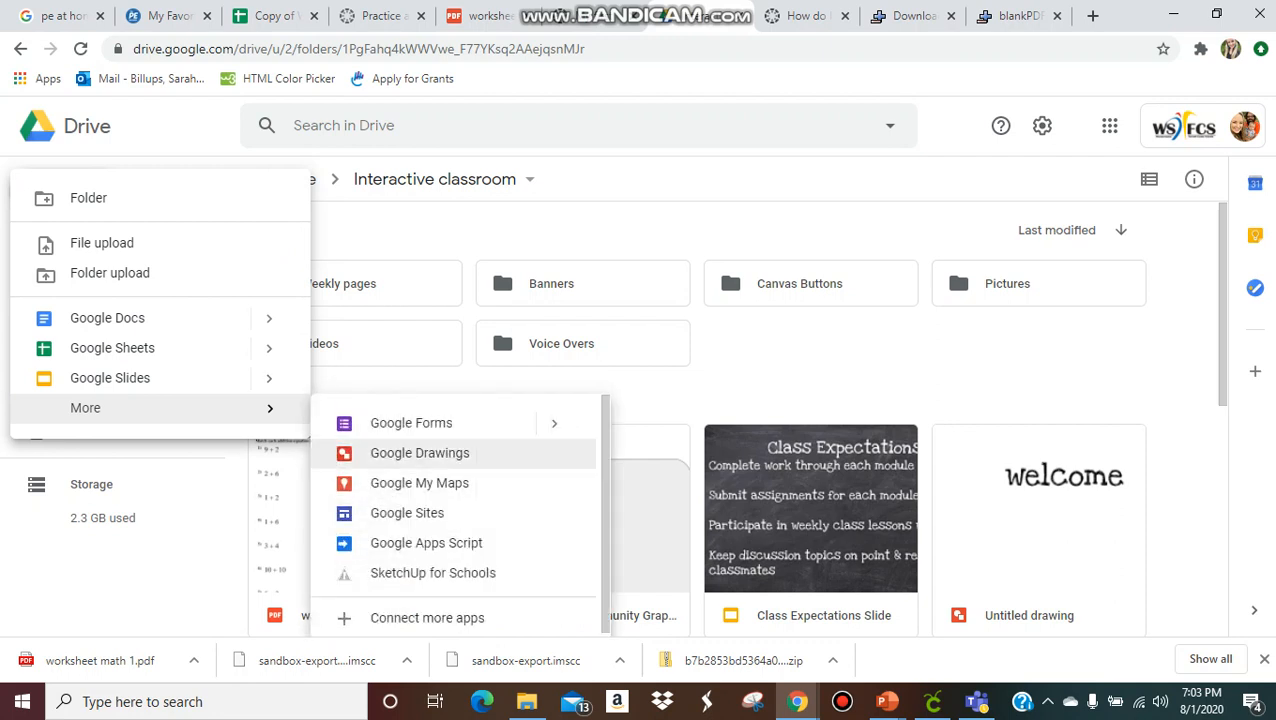
left_click(420, 453)
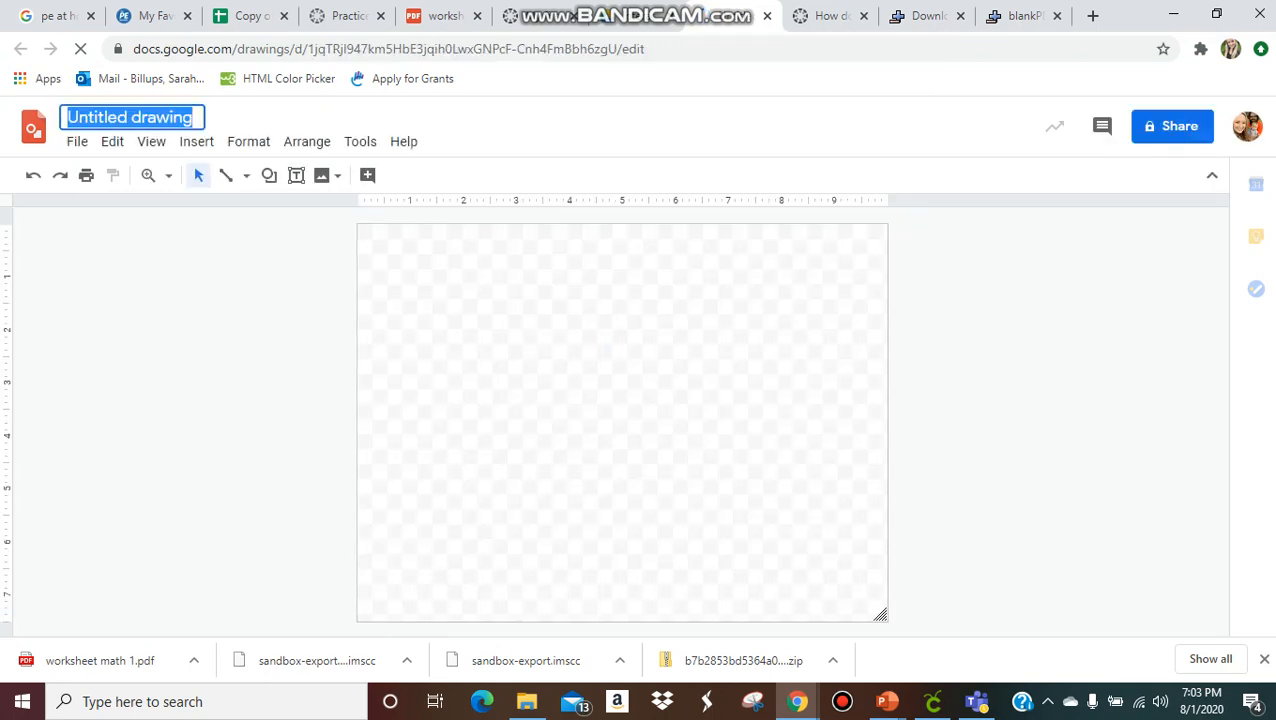
Rename the untitled drawing as "practice buttons"
double_click(156, 117)
left_click(182, 117)
key("ctrl+a")
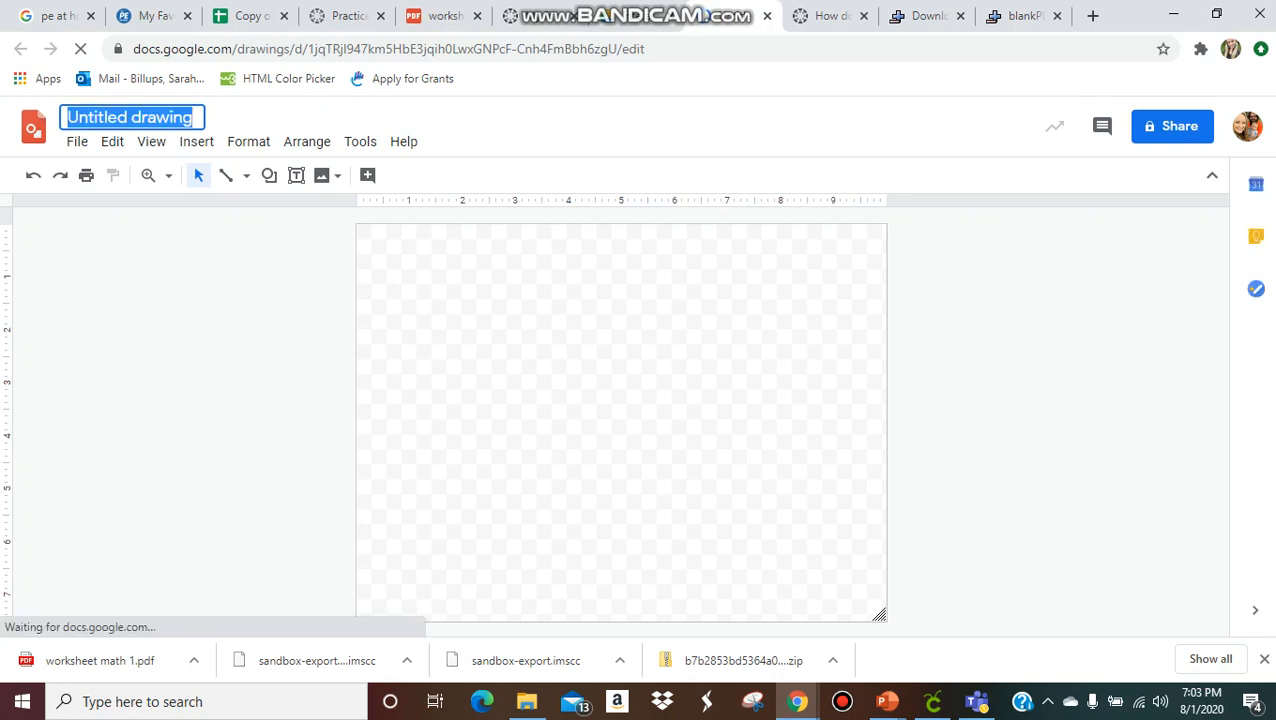
type("pracyice")
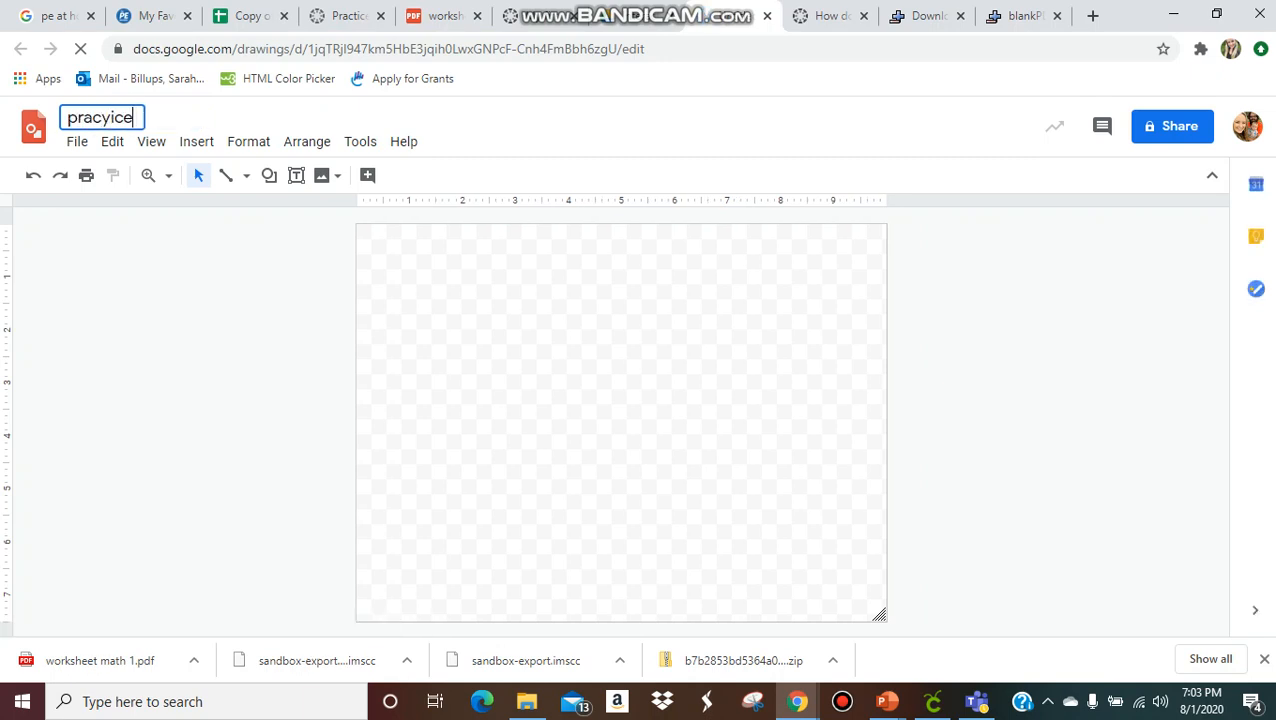
key("BackSpace")
key("BackSpace")
key("BackSpace")
key("BackSpace")
type("tie")
key("BackSpace")
type("ce buttons")
key("Return")
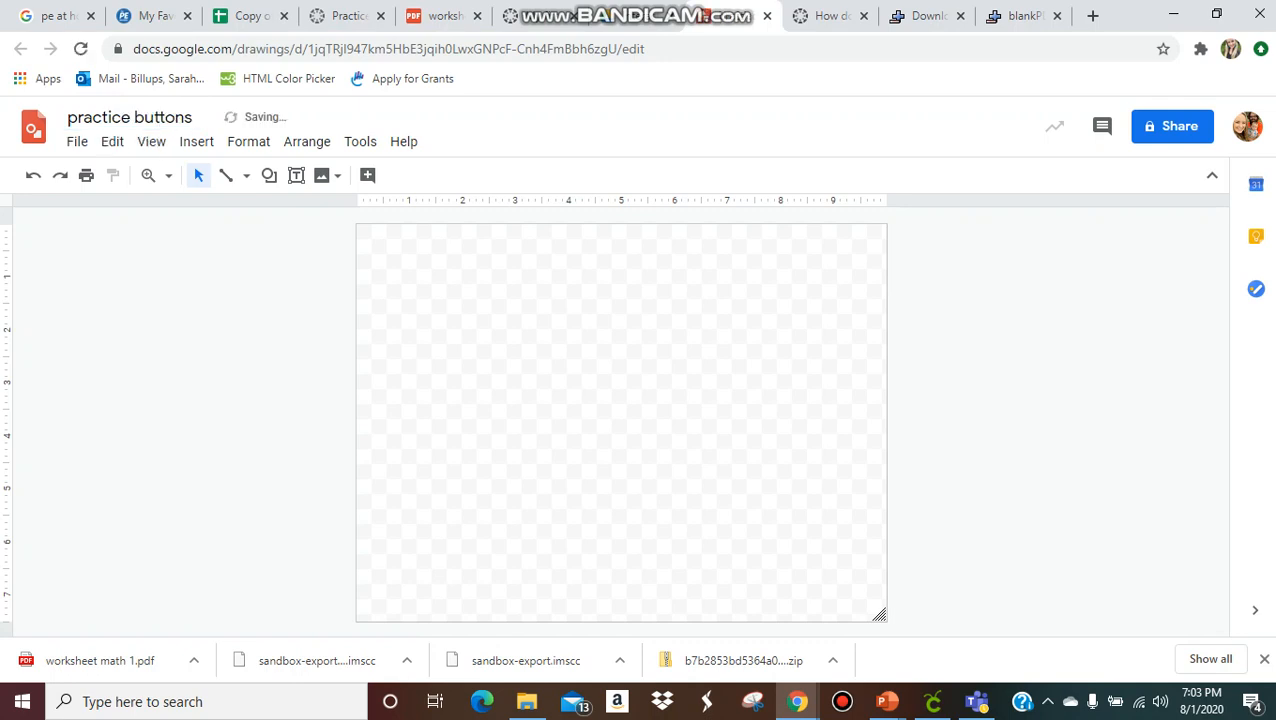
Draw an oval shape that covers most of the blank canvas
left_click(196, 141)
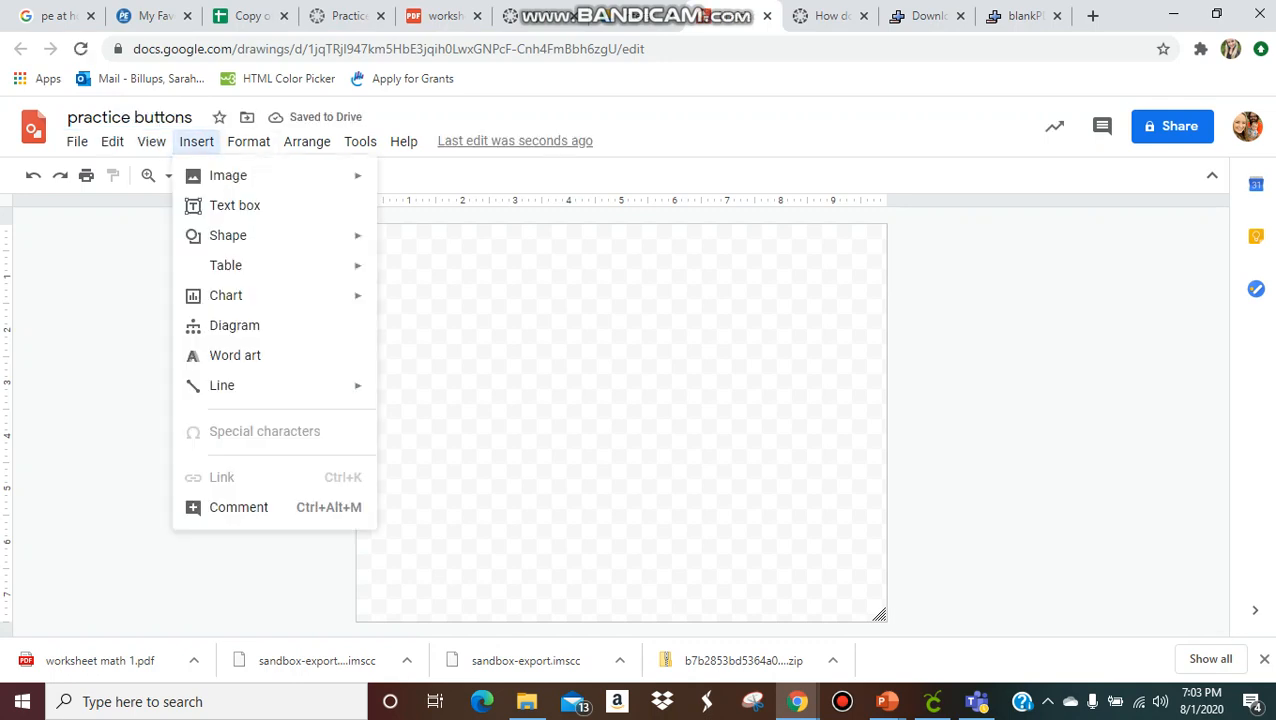
mouse_move(228, 235)
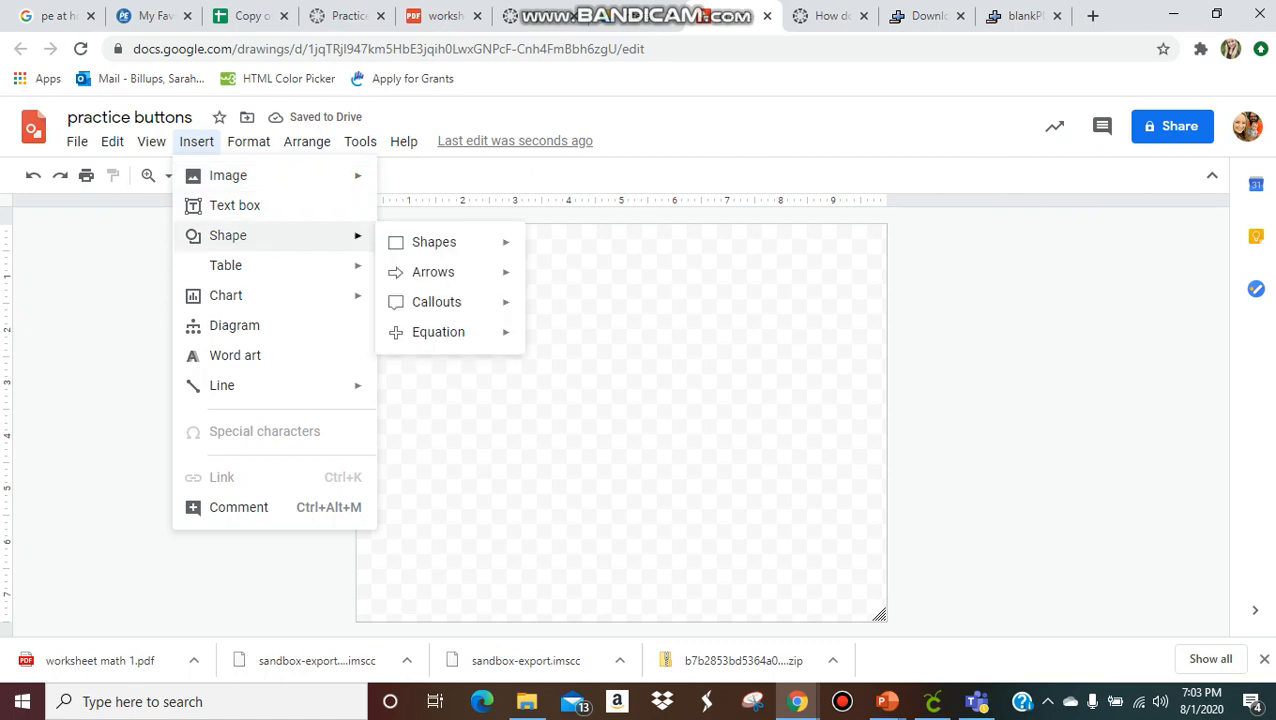
mouse_move(434, 242)
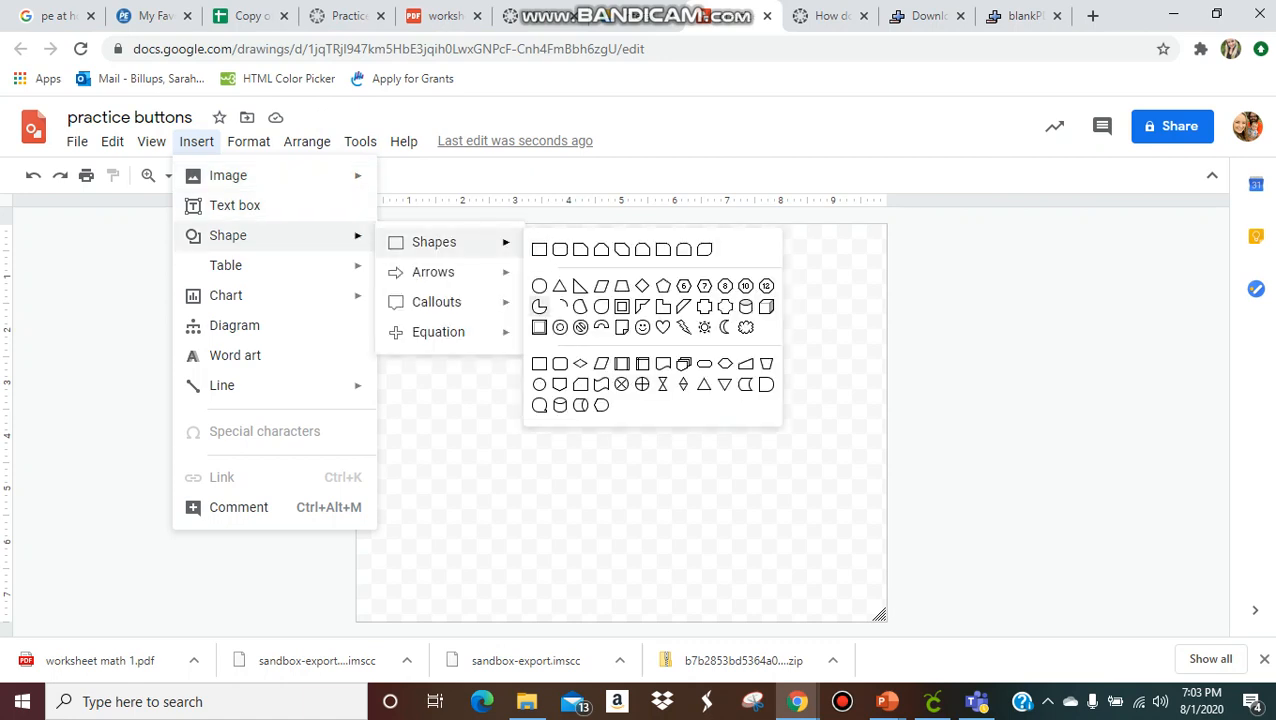
left_click(539, 286)
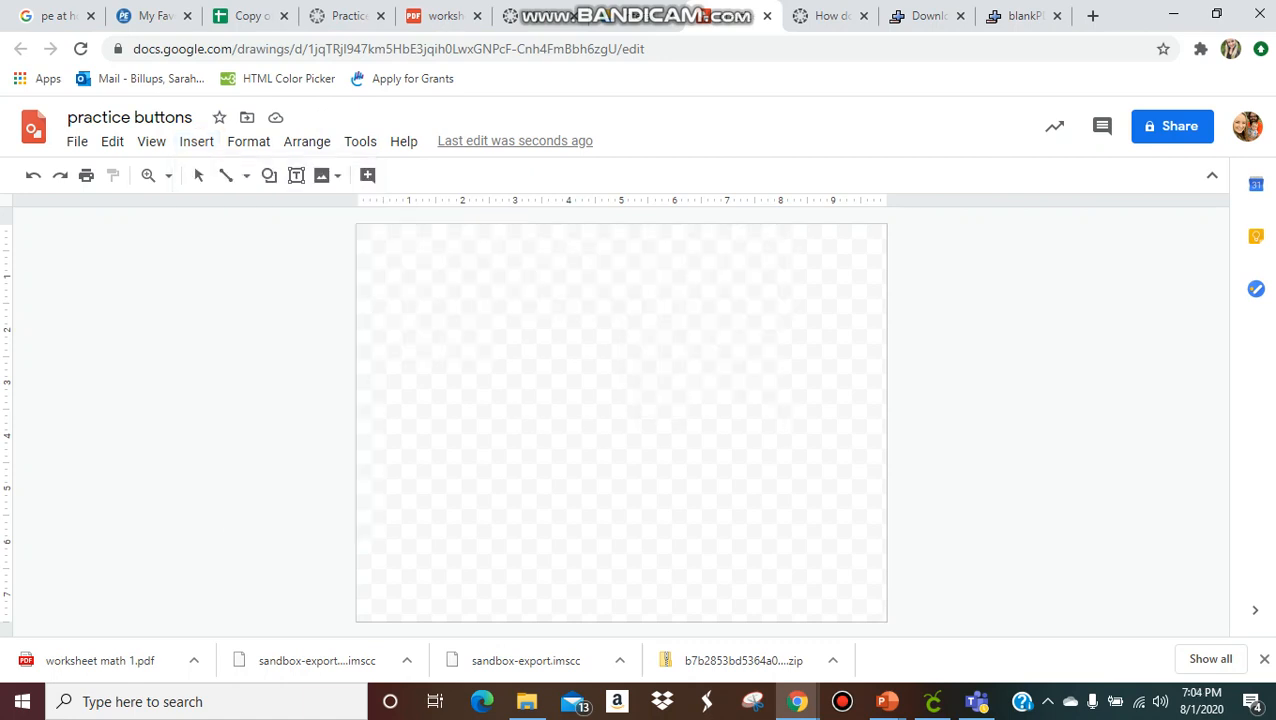
left_click_drag(841, 281, 408, 615)
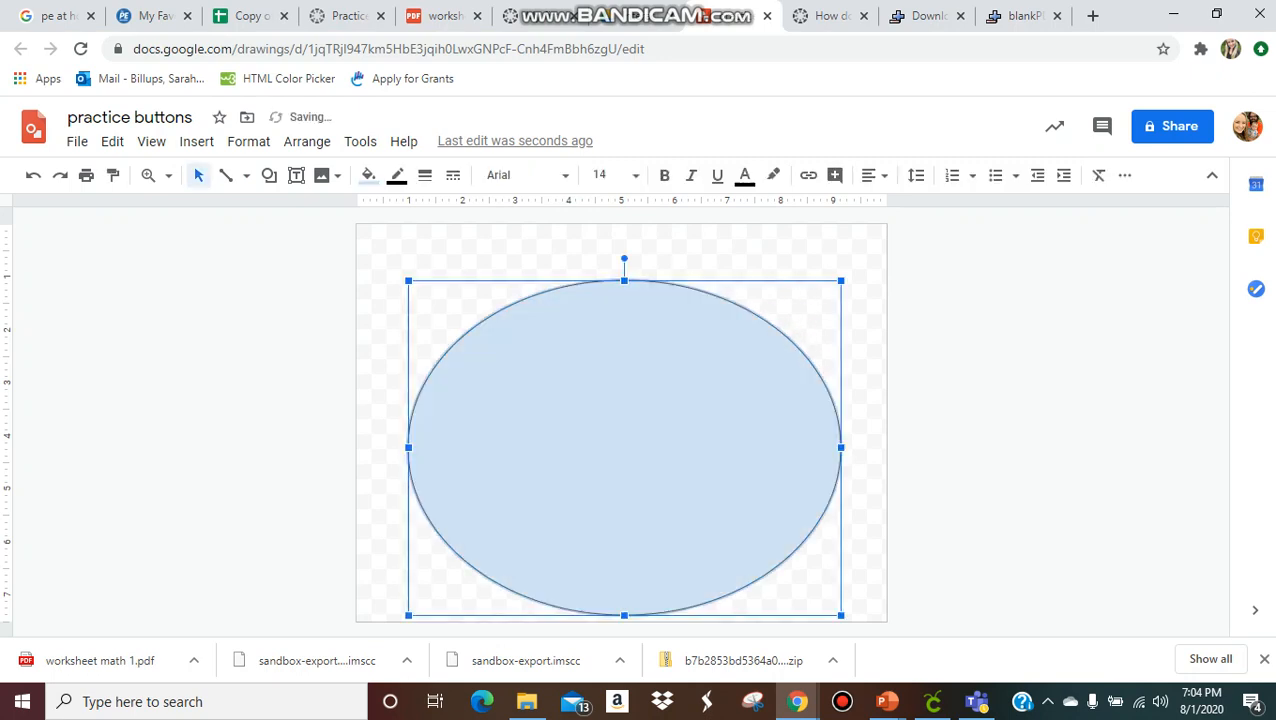
Enlarge the oval to nearly the full canvas height and centre it on the canvas
left_click_drag(408, 281, 381, 238)
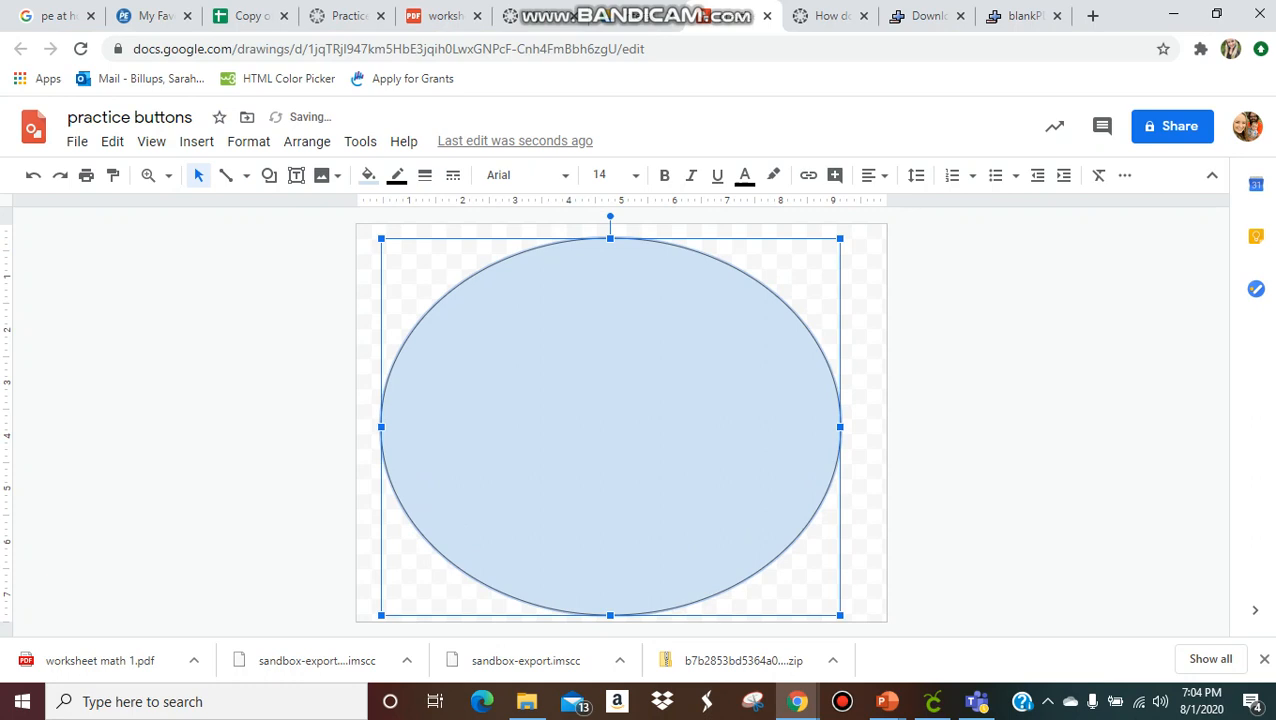
left_click_drag(840, 238, 843, 224)
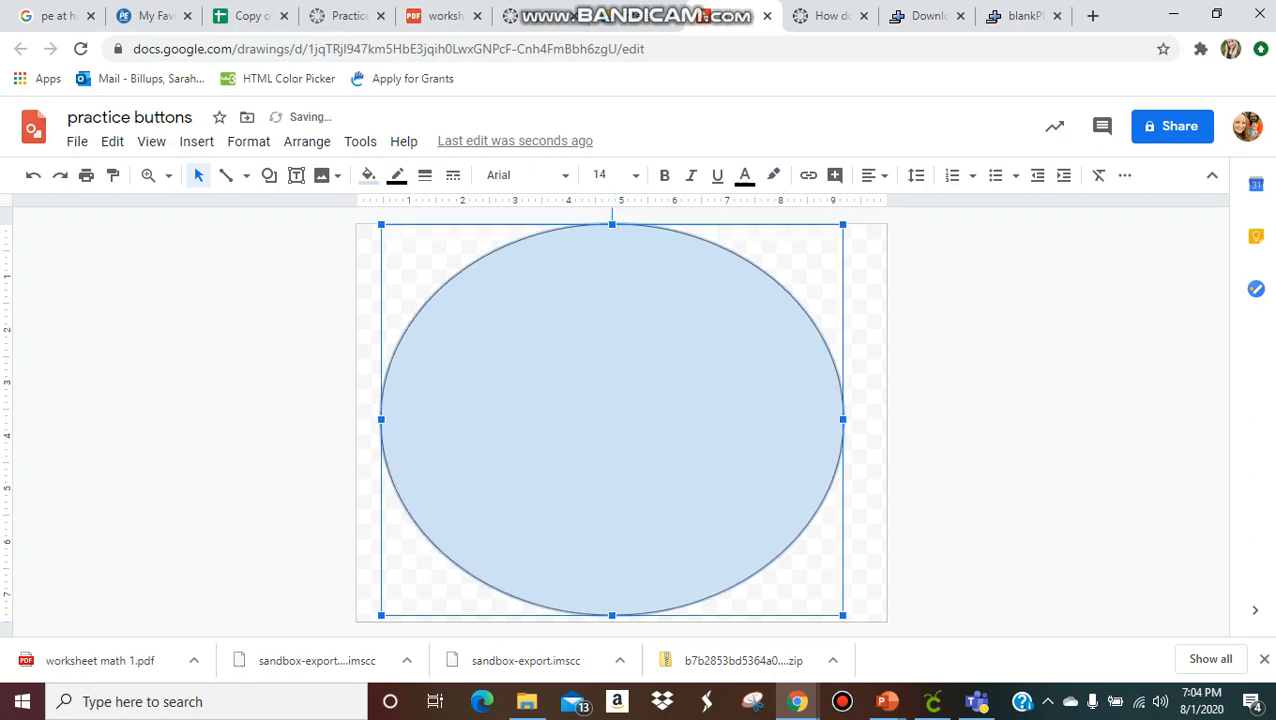
left_click_drag(612, 419, 627, 423)
key("Escape")
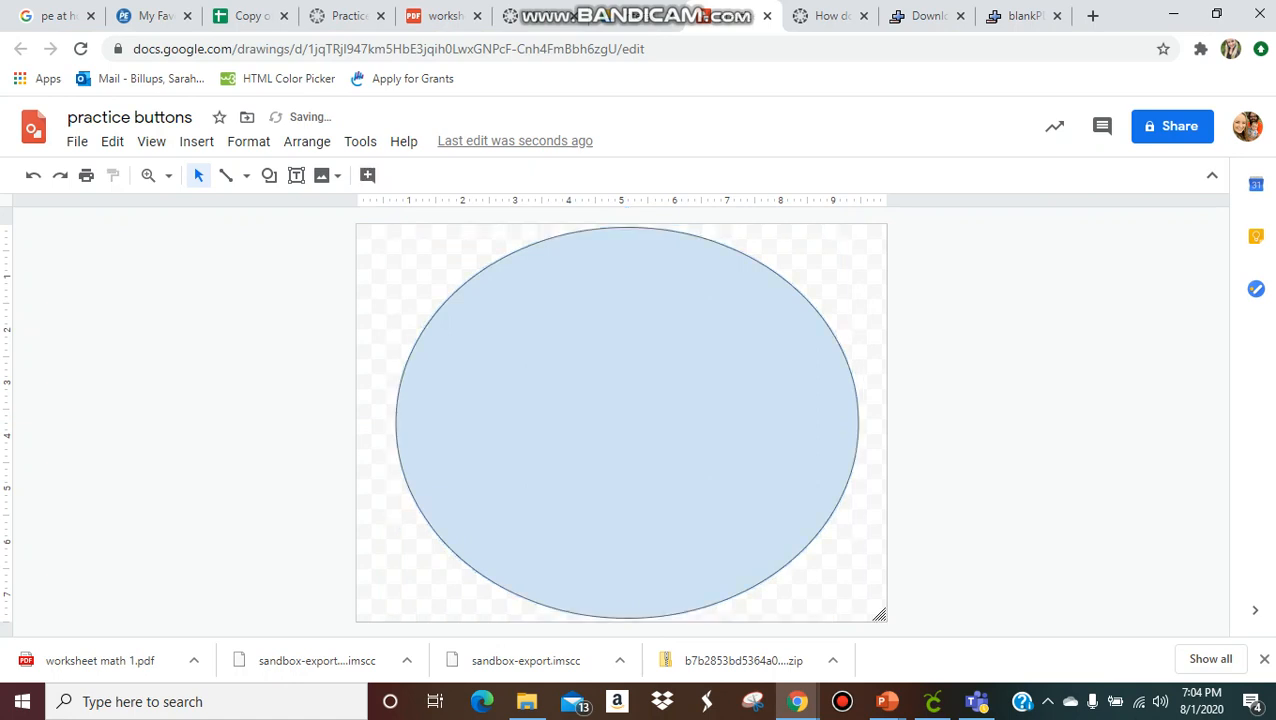
Narrow the canvas to fit closely around the oval, shifting the oval toward the canvas's left edge between the two resizes
left_click_drag(879, 615, 857, 615)
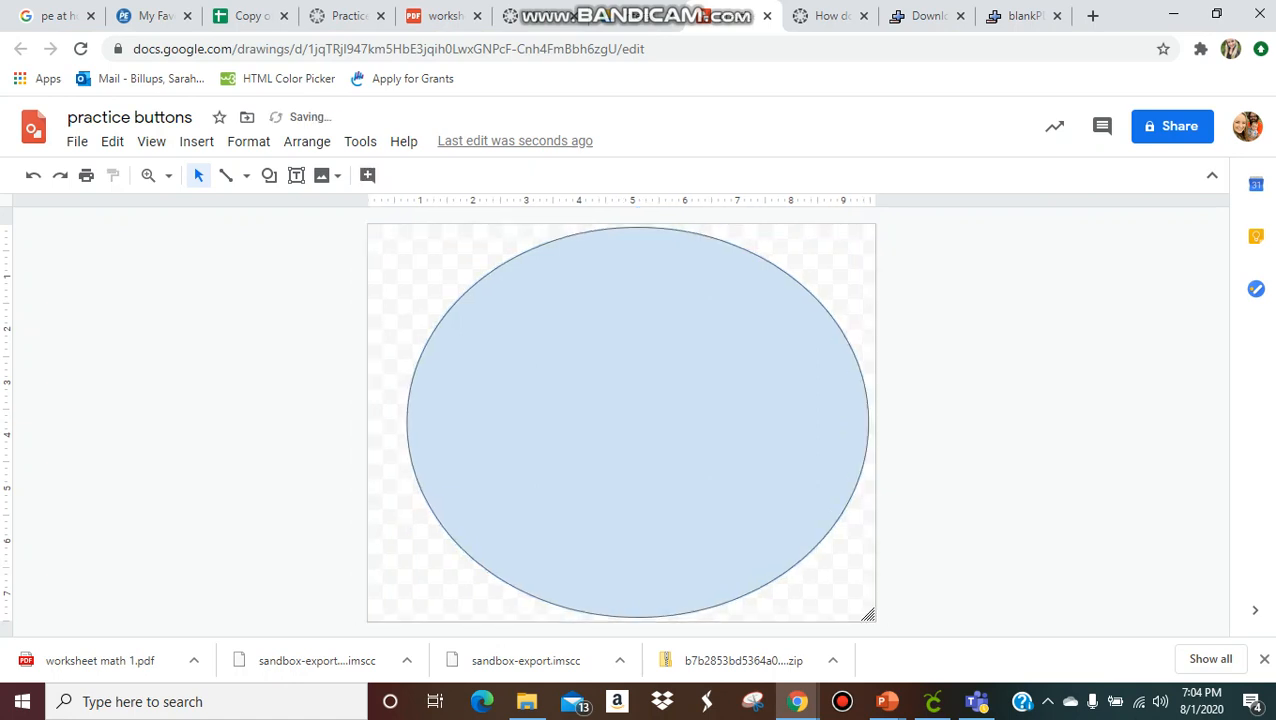
left_click_drag(637, 422, 607, 422)
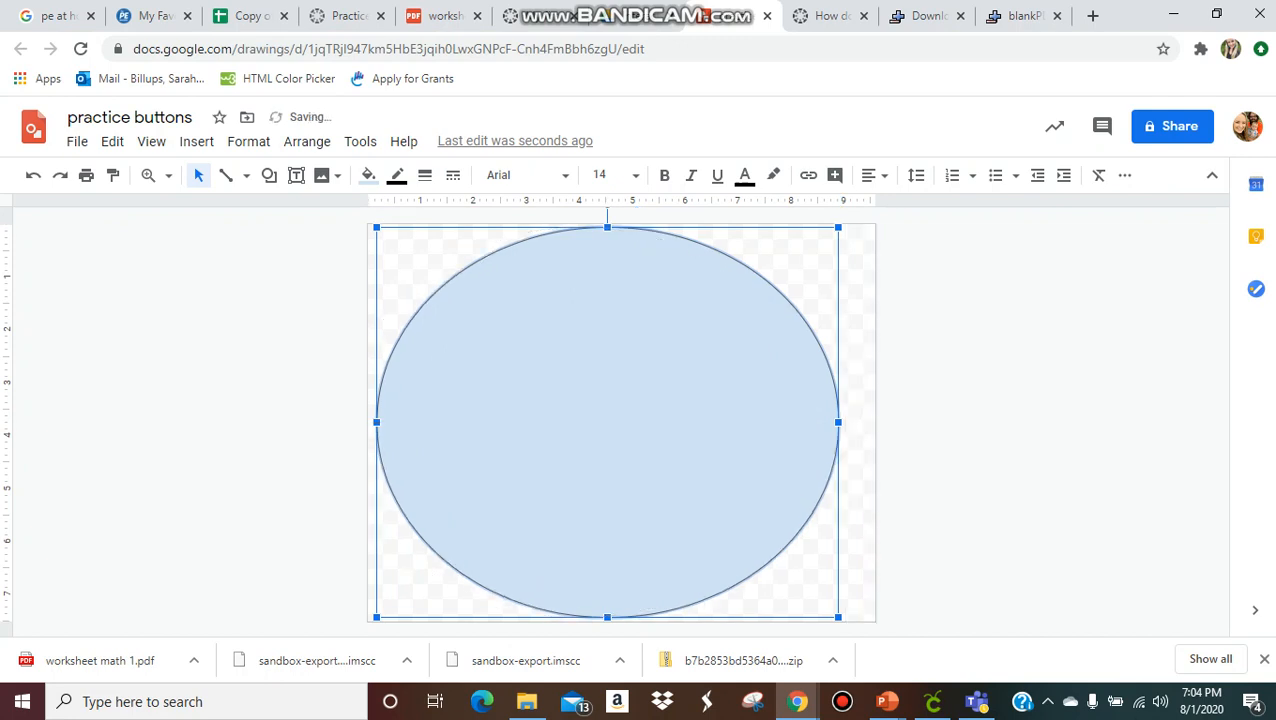
key("Escape")
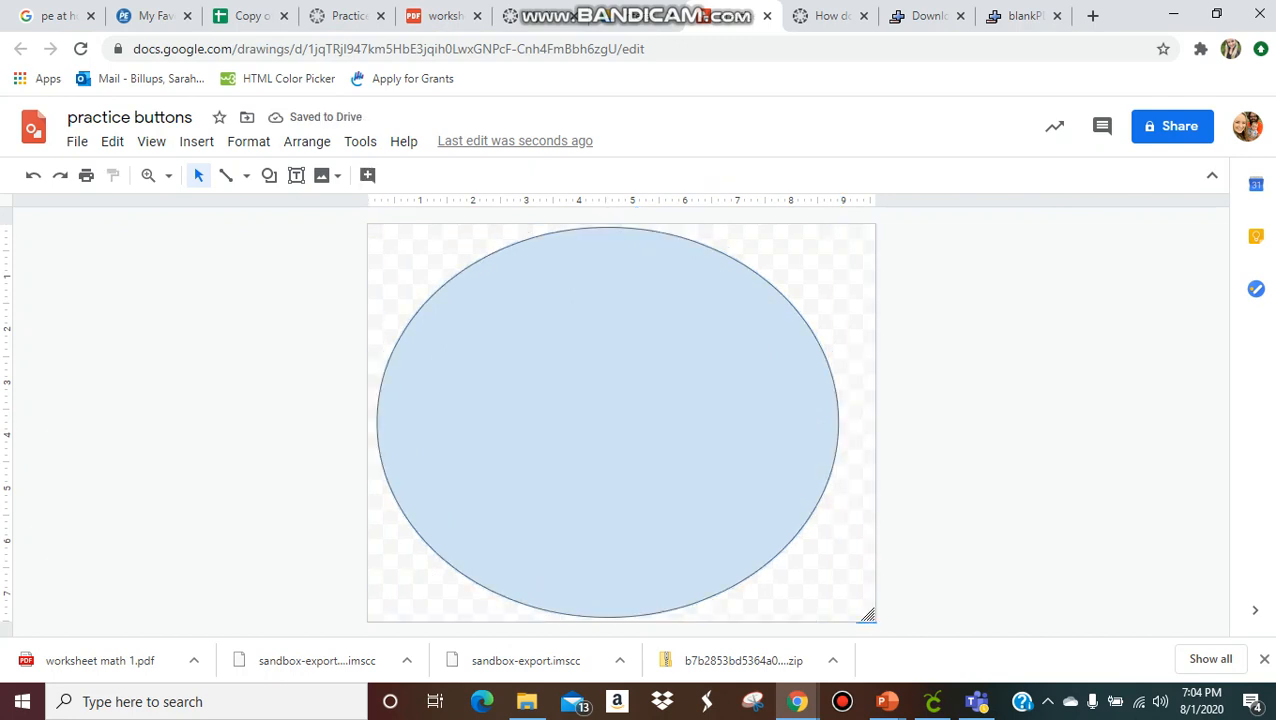
mouse_move(868, 614)
left_mouse_down()
mouse_move(830, 602)
mouse_move(852, 621)
left_mouse_up()
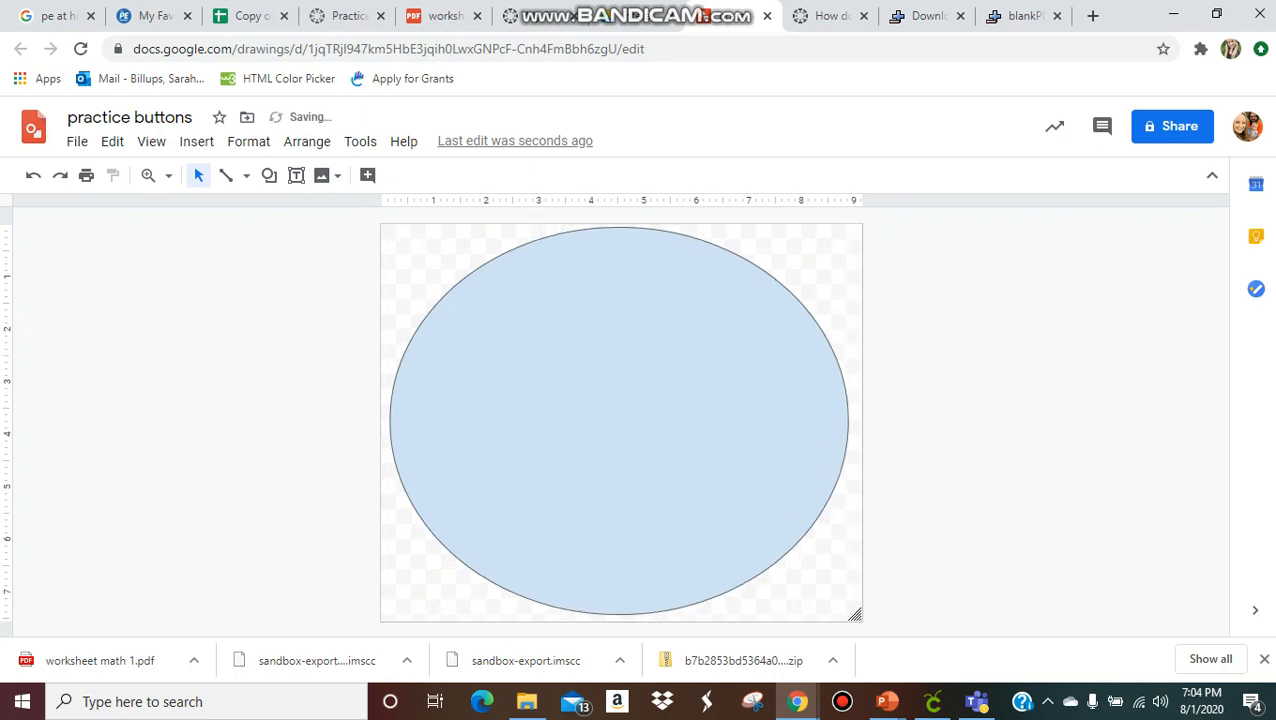
Set the oval's outline weight to 12px
left_click(619, 420)
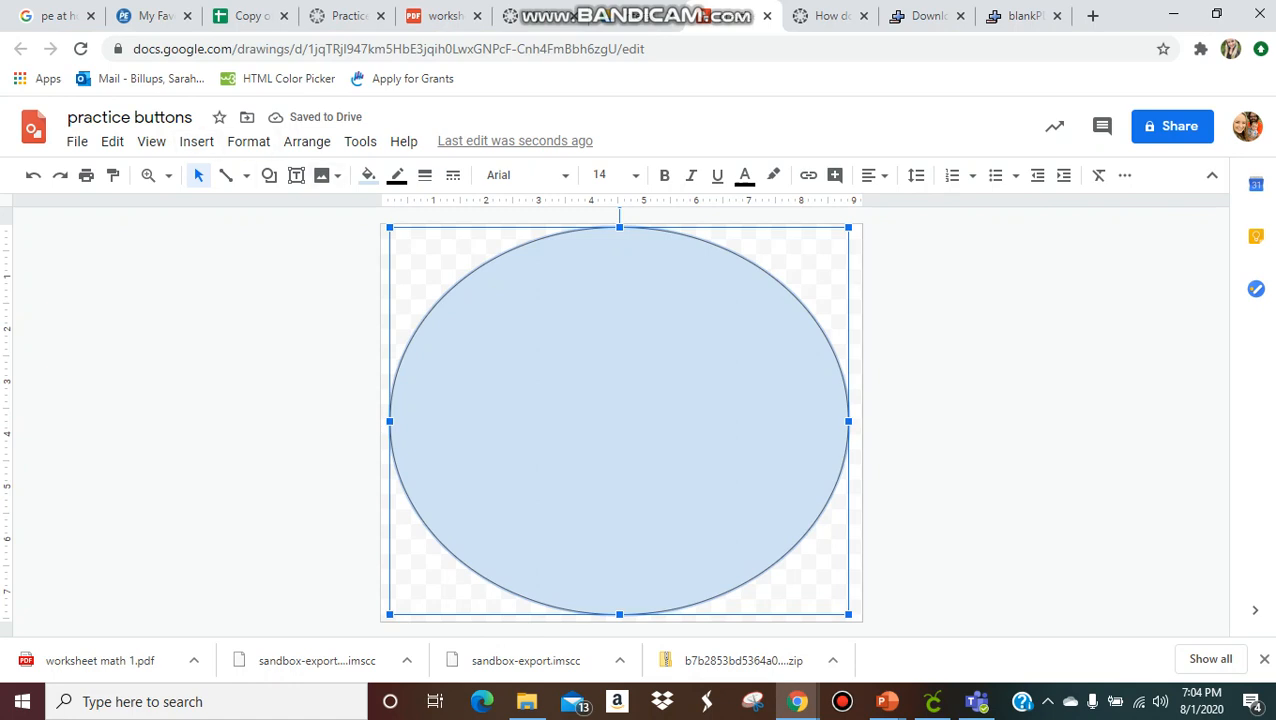
left_click(425, 175)
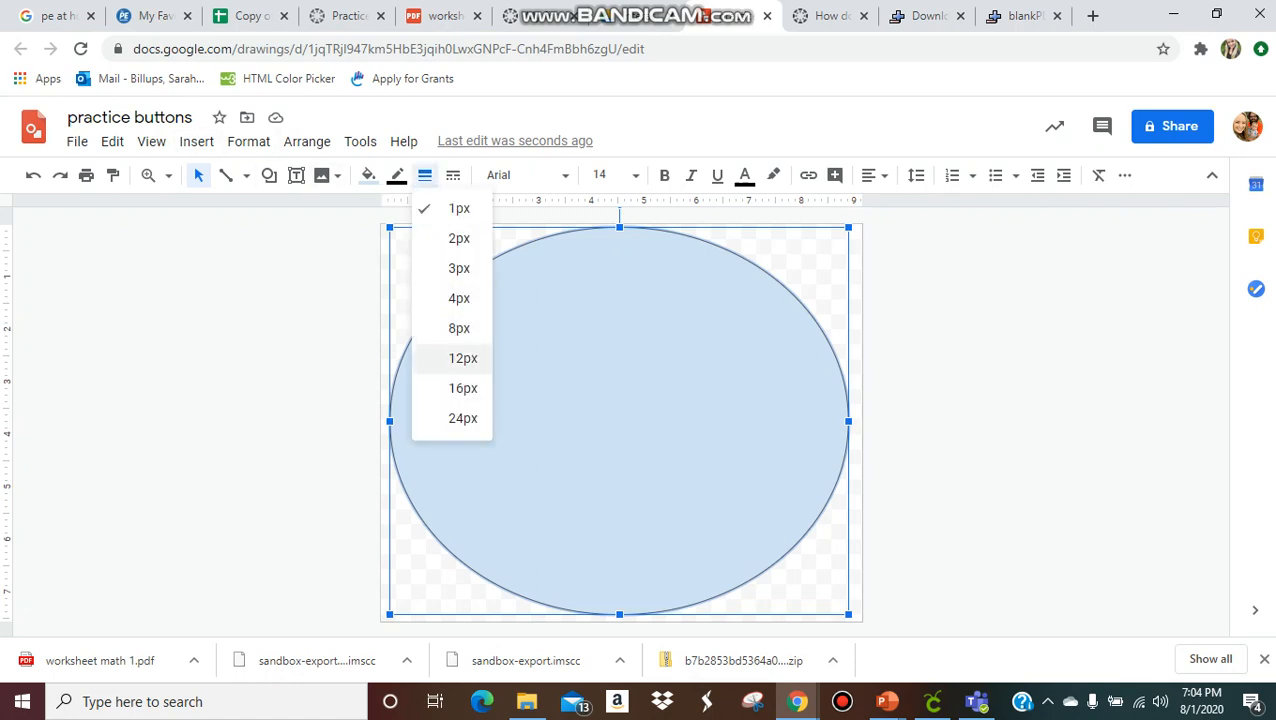
left_click(463, 358)
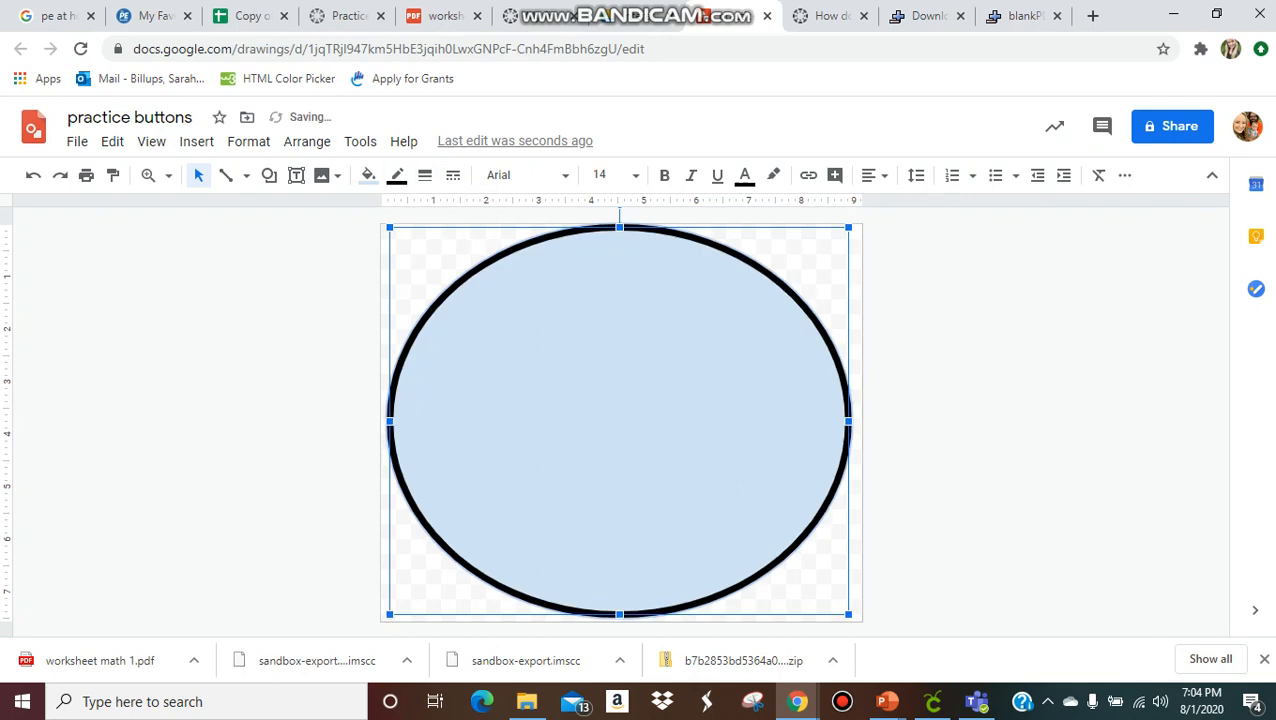
Fill the oval with the custom dark blue colour #2d4f6dff
right_click(497, 401)
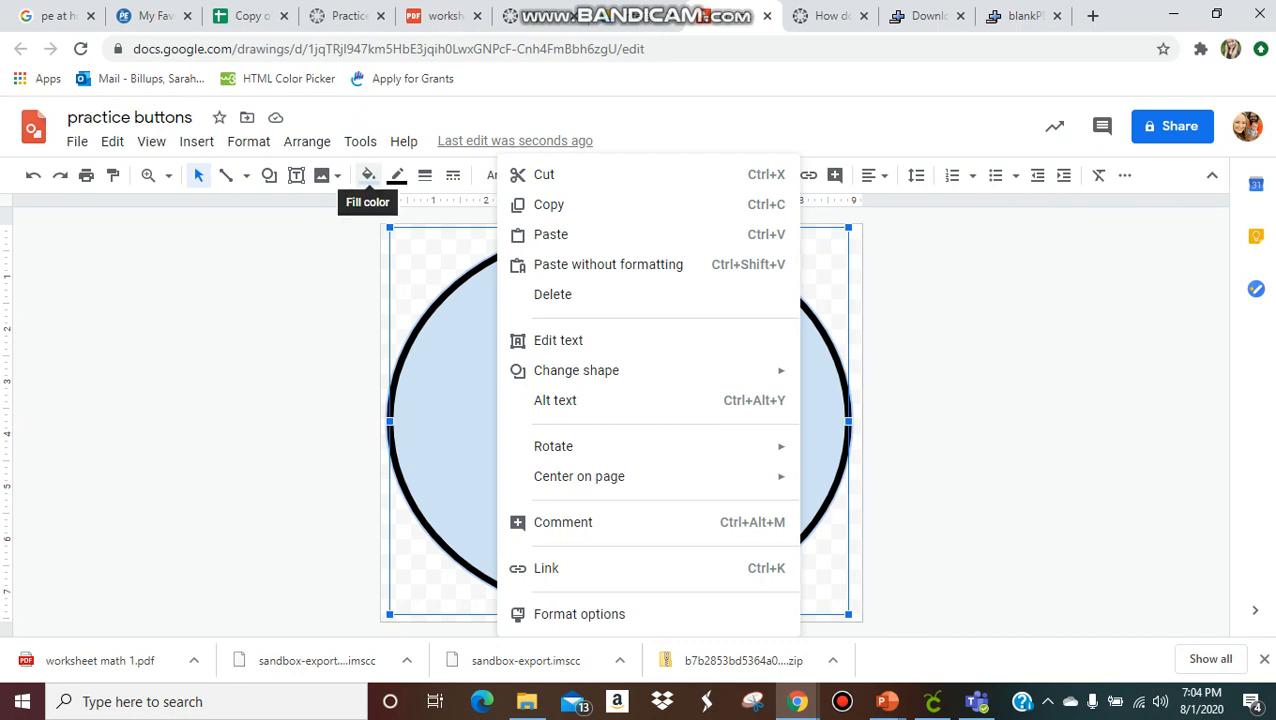
left_click(368, 176)
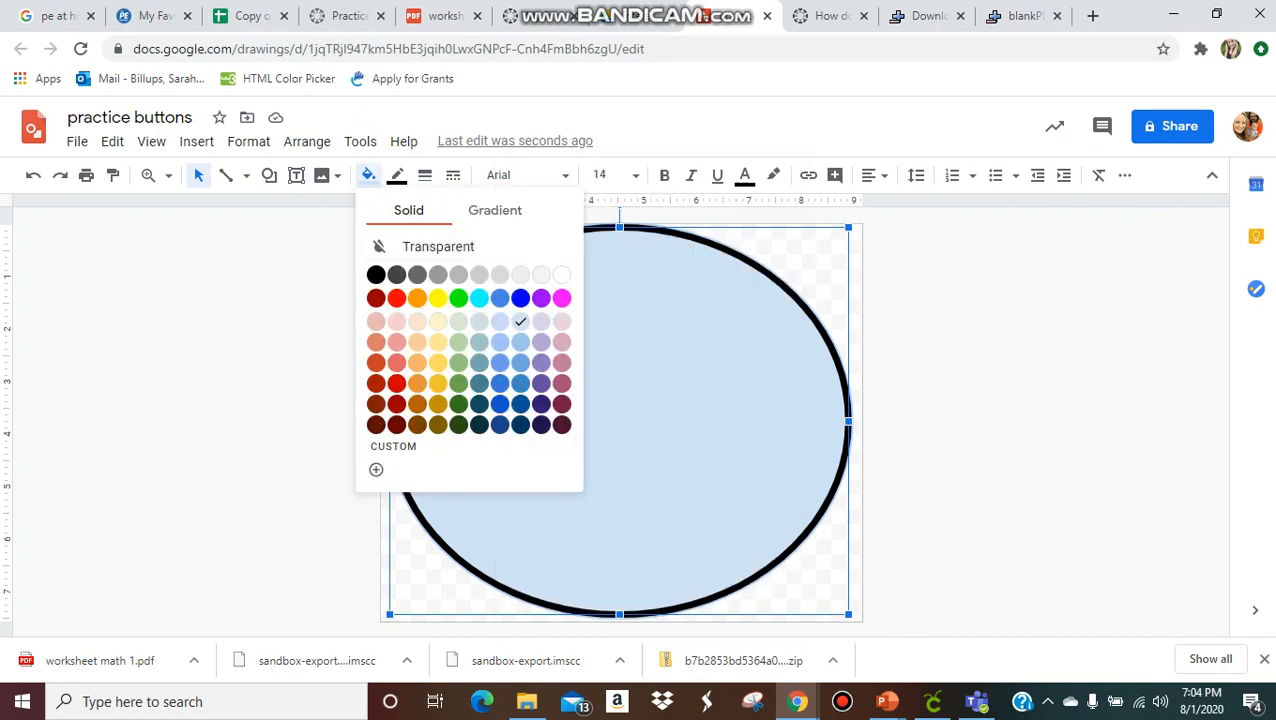
left_click(376, 469)
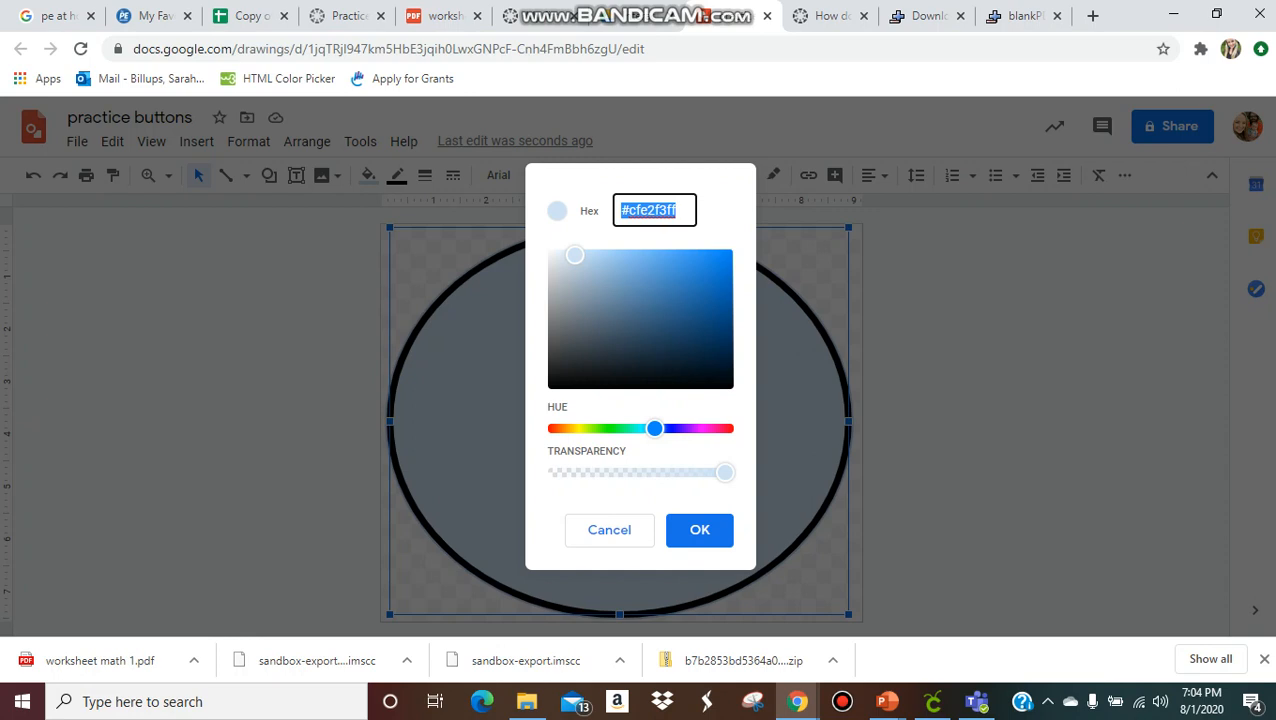
left_click_drag(575, 256, 656, 329)
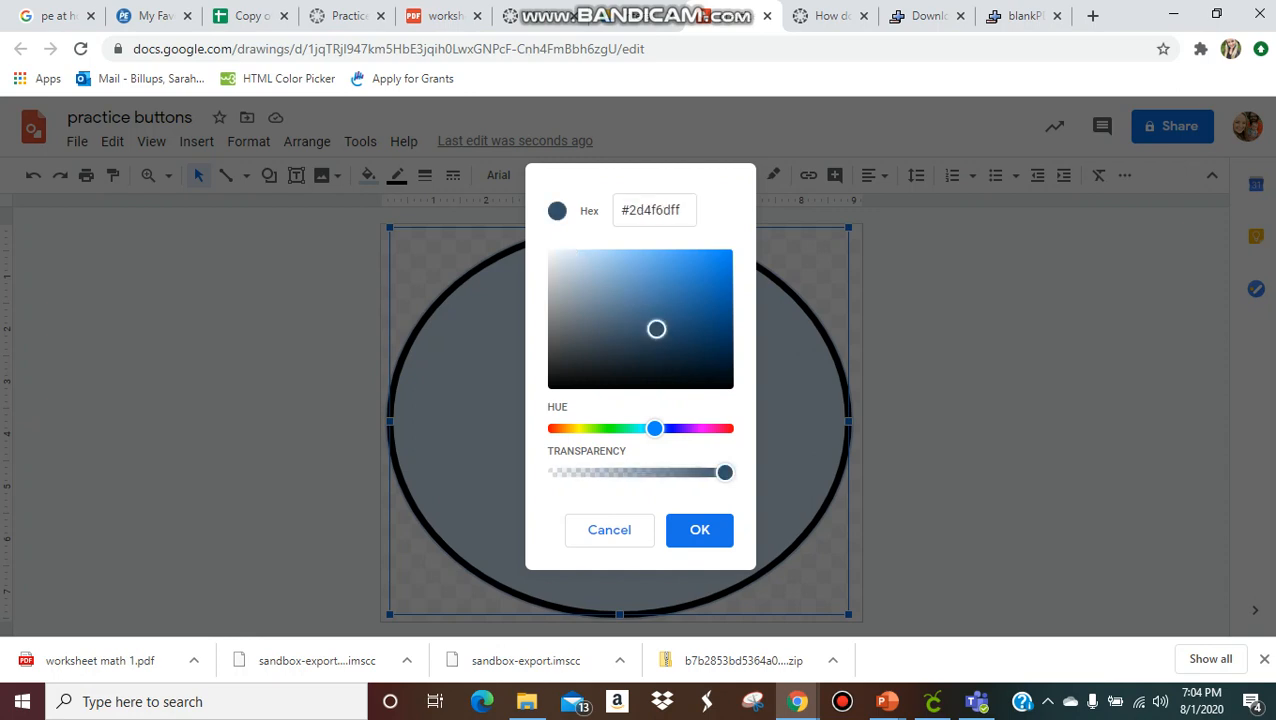
left_click(699, 529)
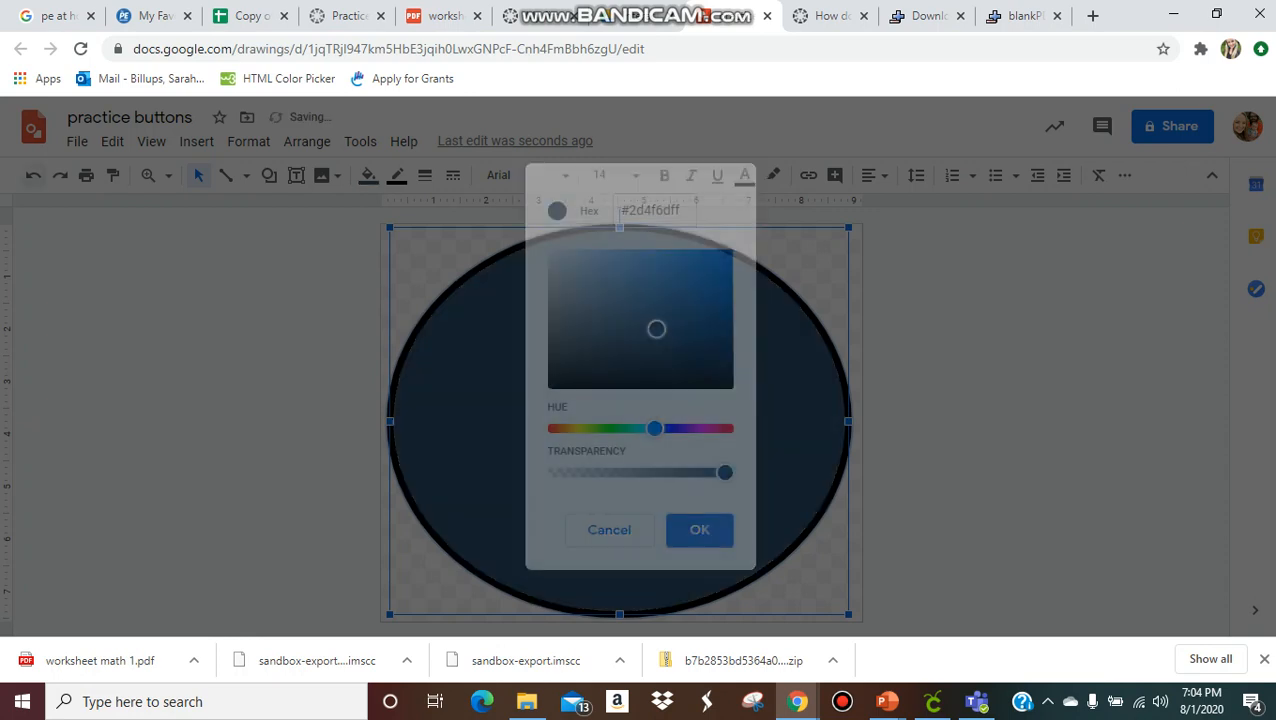
key("Escape")
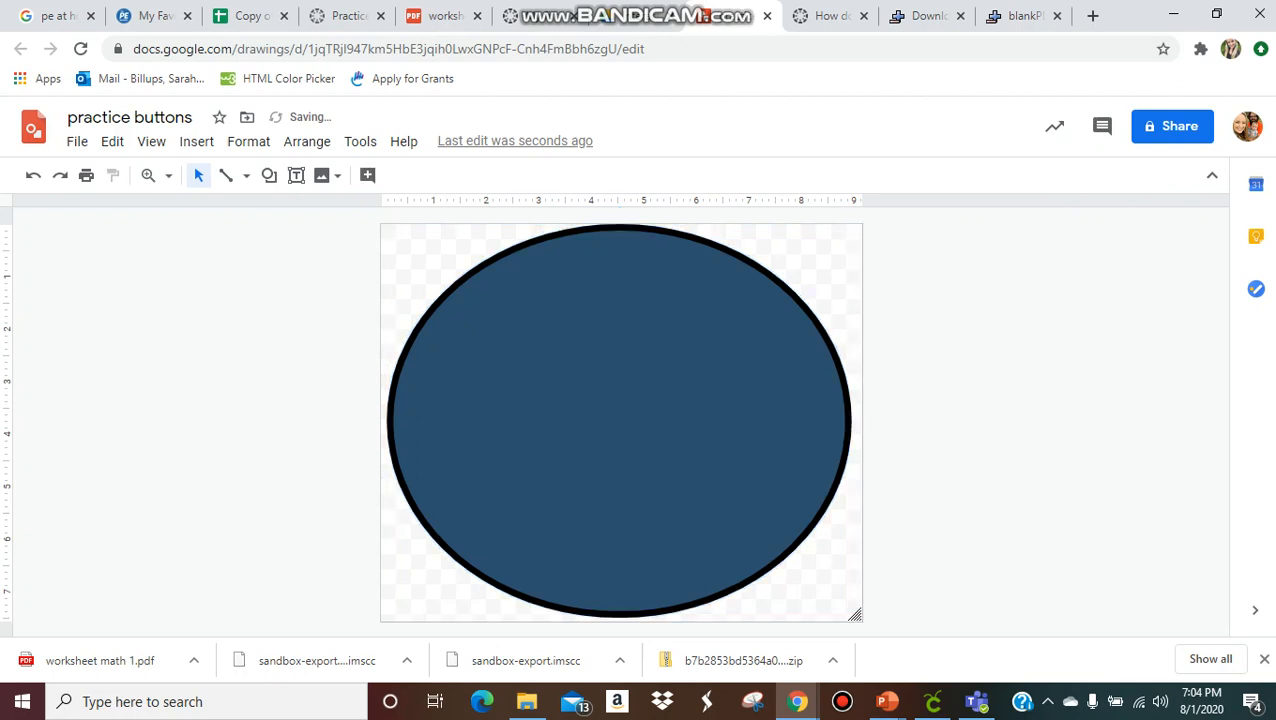
key("ctrl+a")
right_click(665, 400)
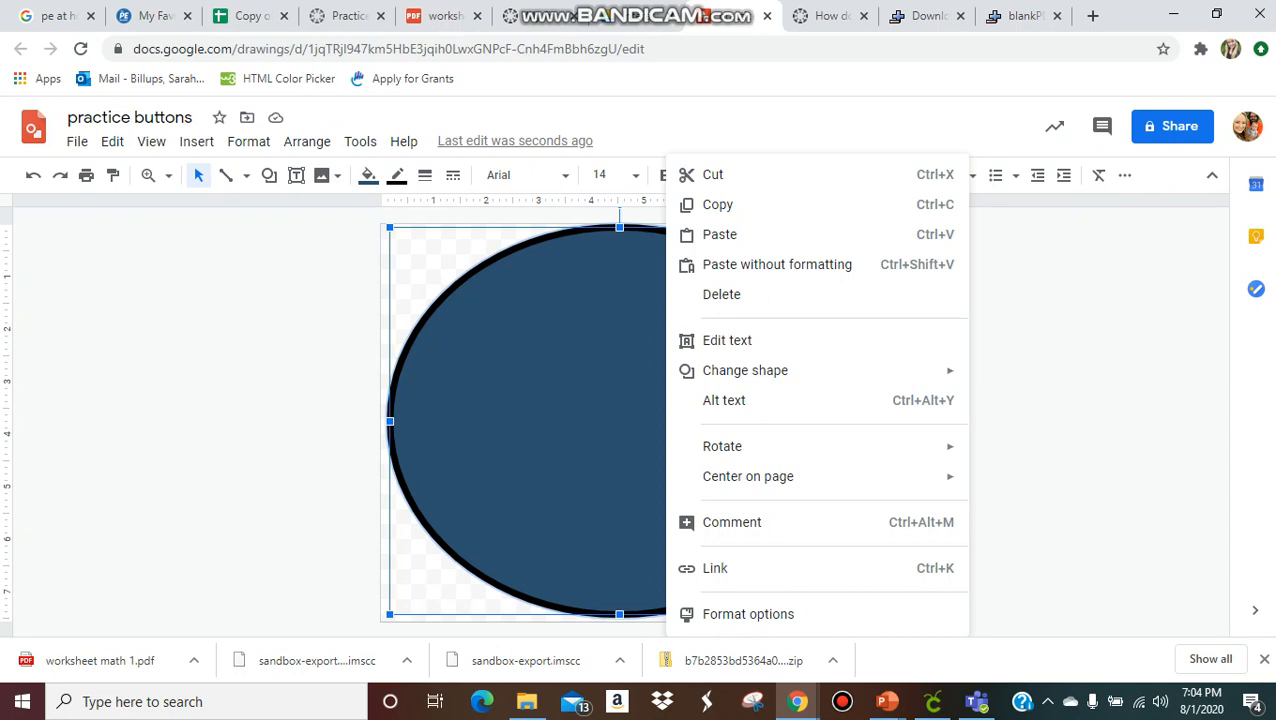
key("Escape")
Insert a square text box in the middle of the oval and enter "Start here!"
left_click(196, 141)
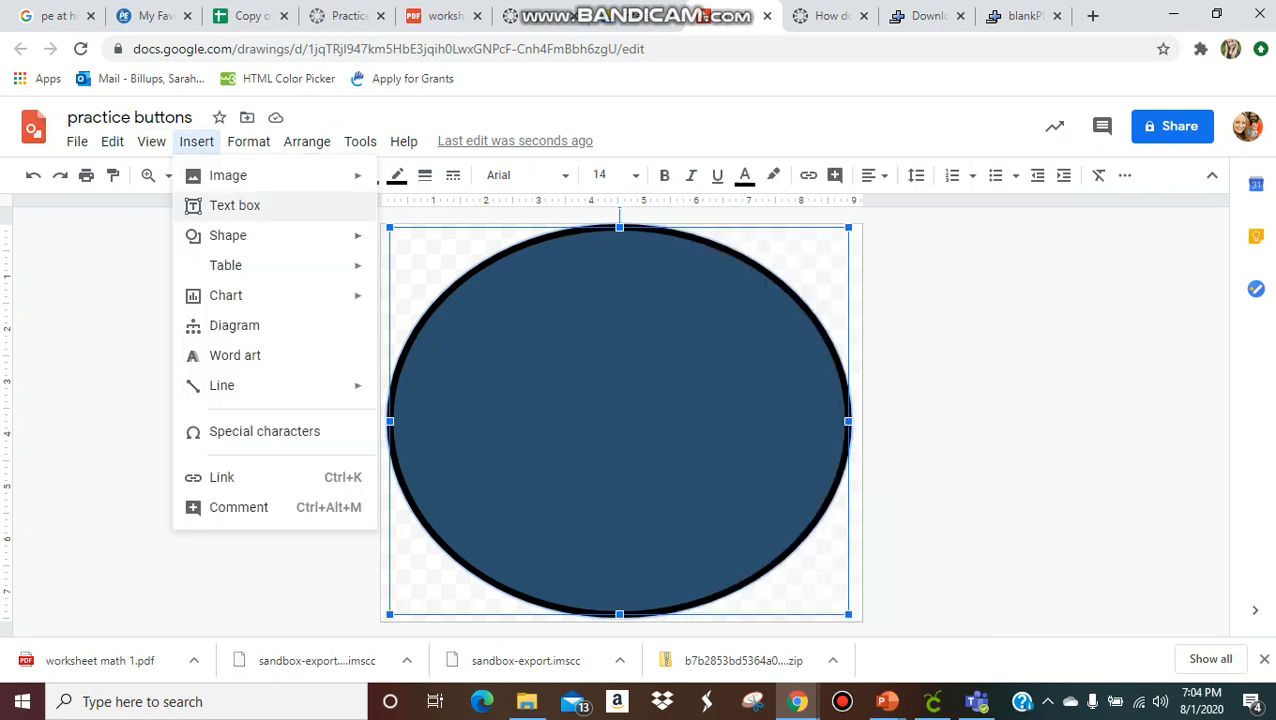
left_click(234, 205)
left_click_drag(496, 300, 750, 556)
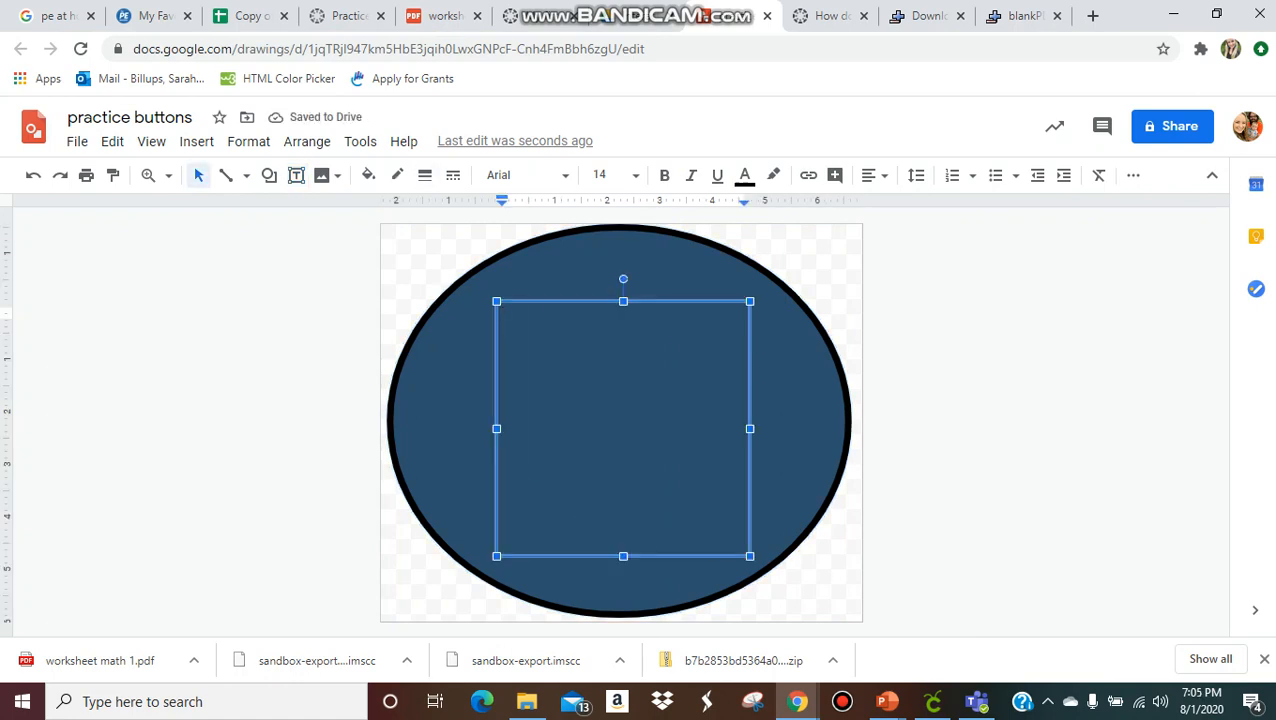
type("Start here!")
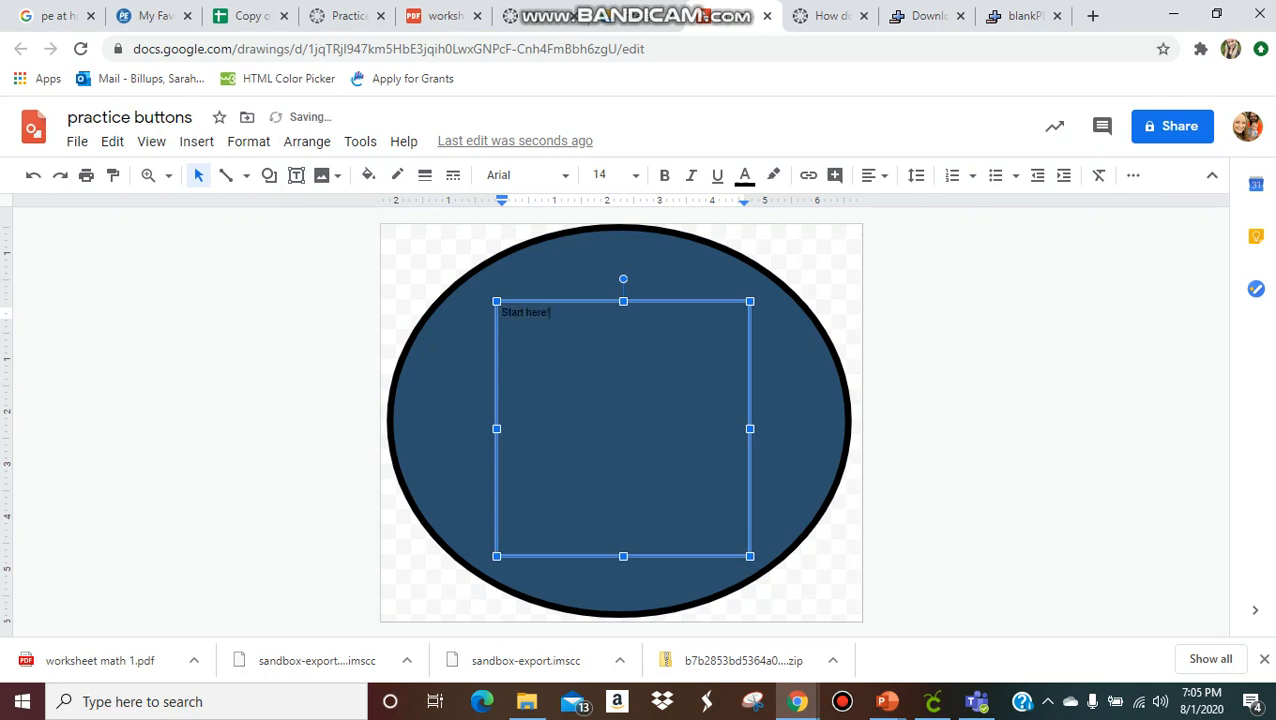
Format the "Start here!" text in the Love Ya Like A Sister font at size 70
key("ctrl+a")
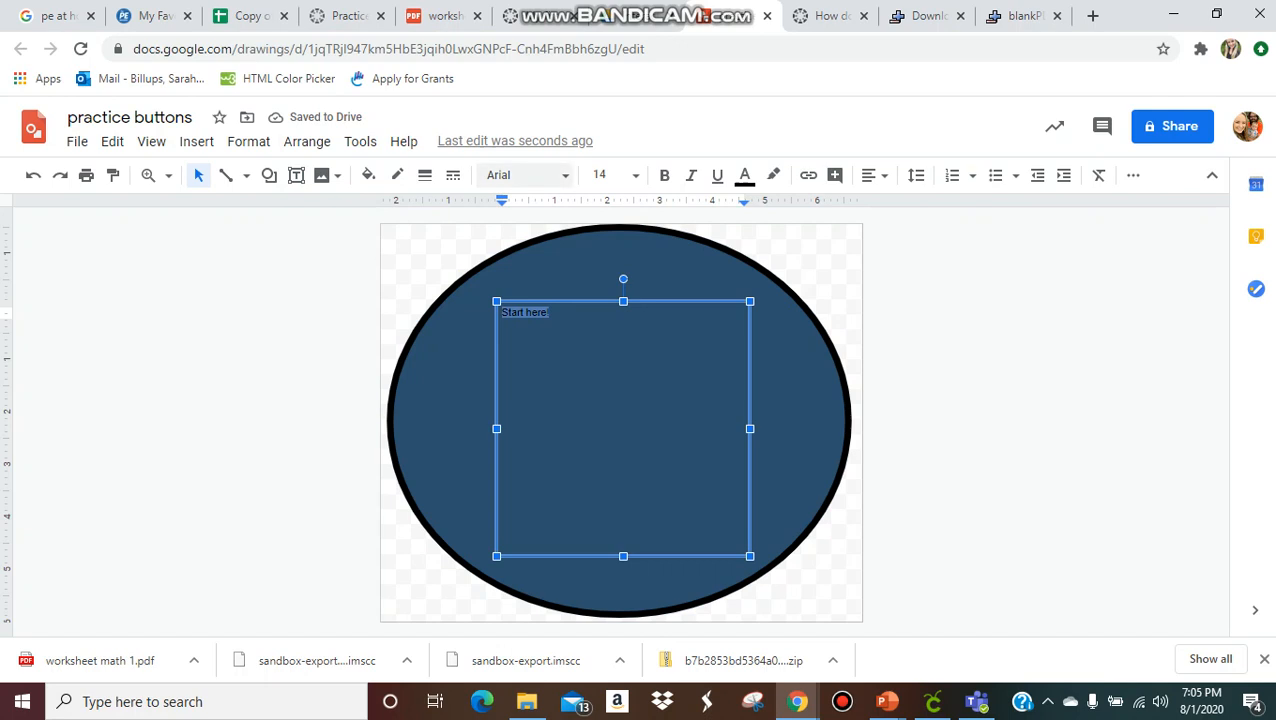
left_click(525, 175)
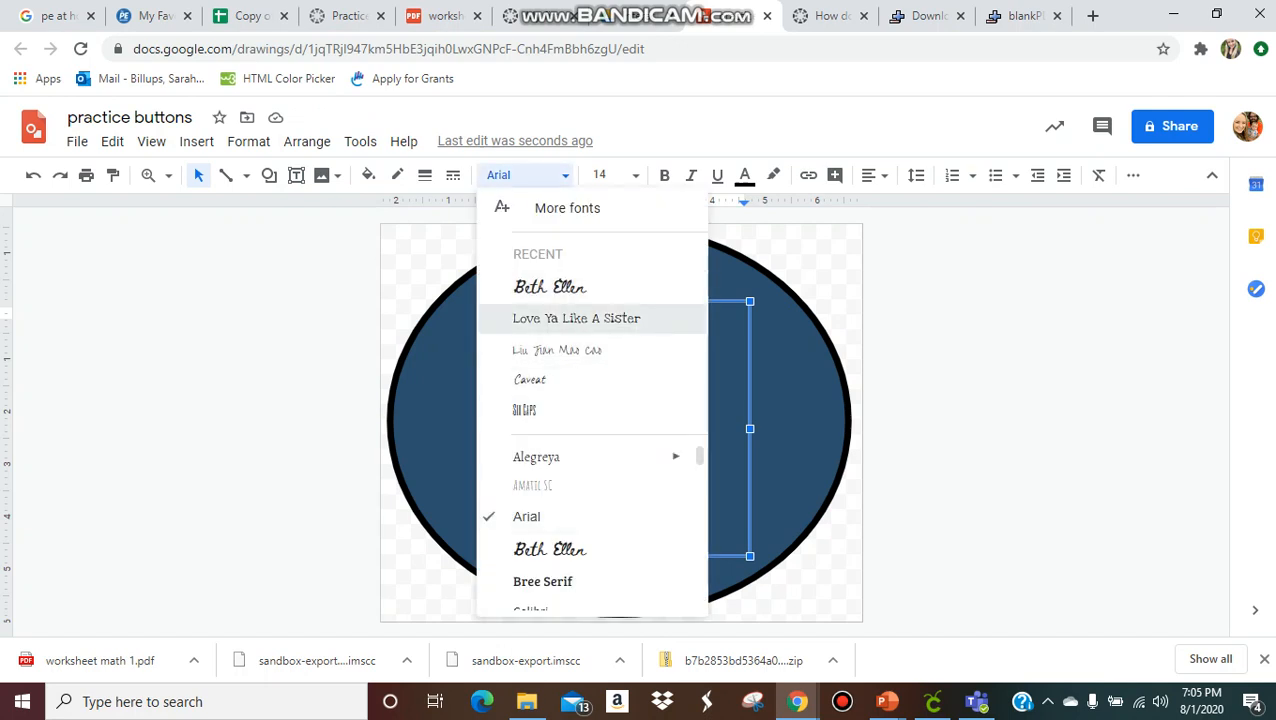
left_click(576, 318)
left_click(608, 175)
type("70")
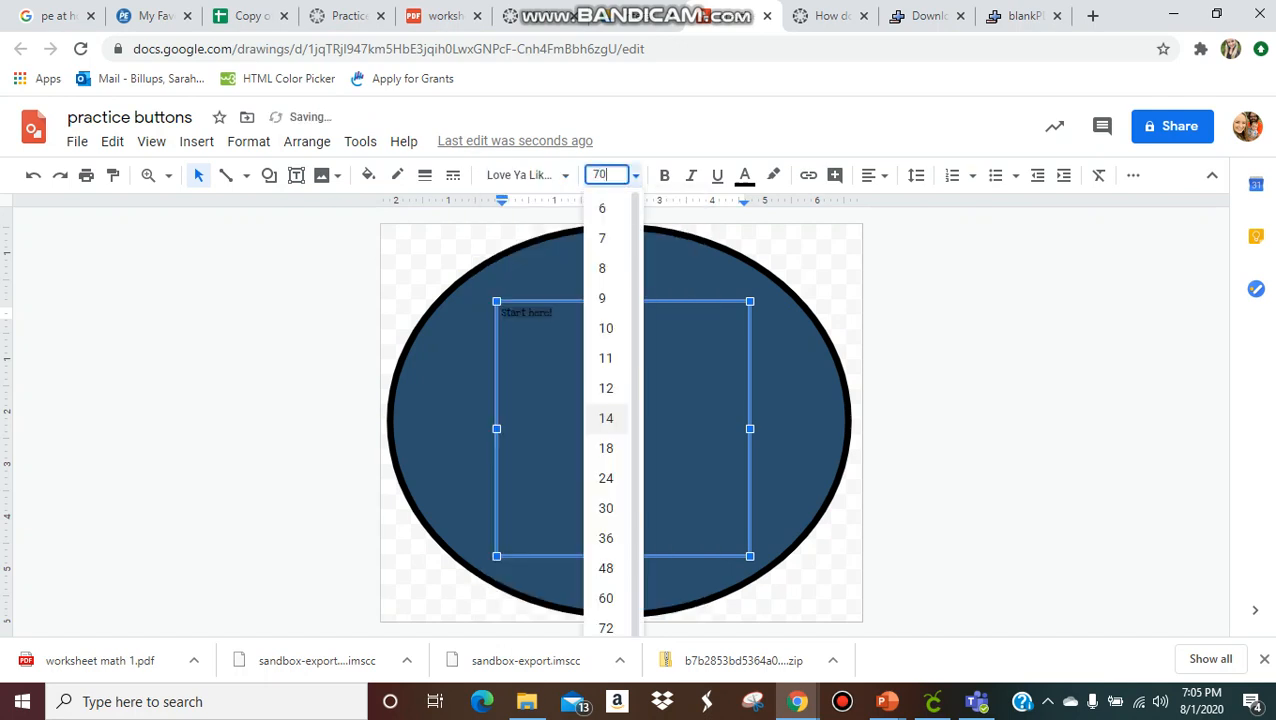
key("Return")
left_click(629, 398)
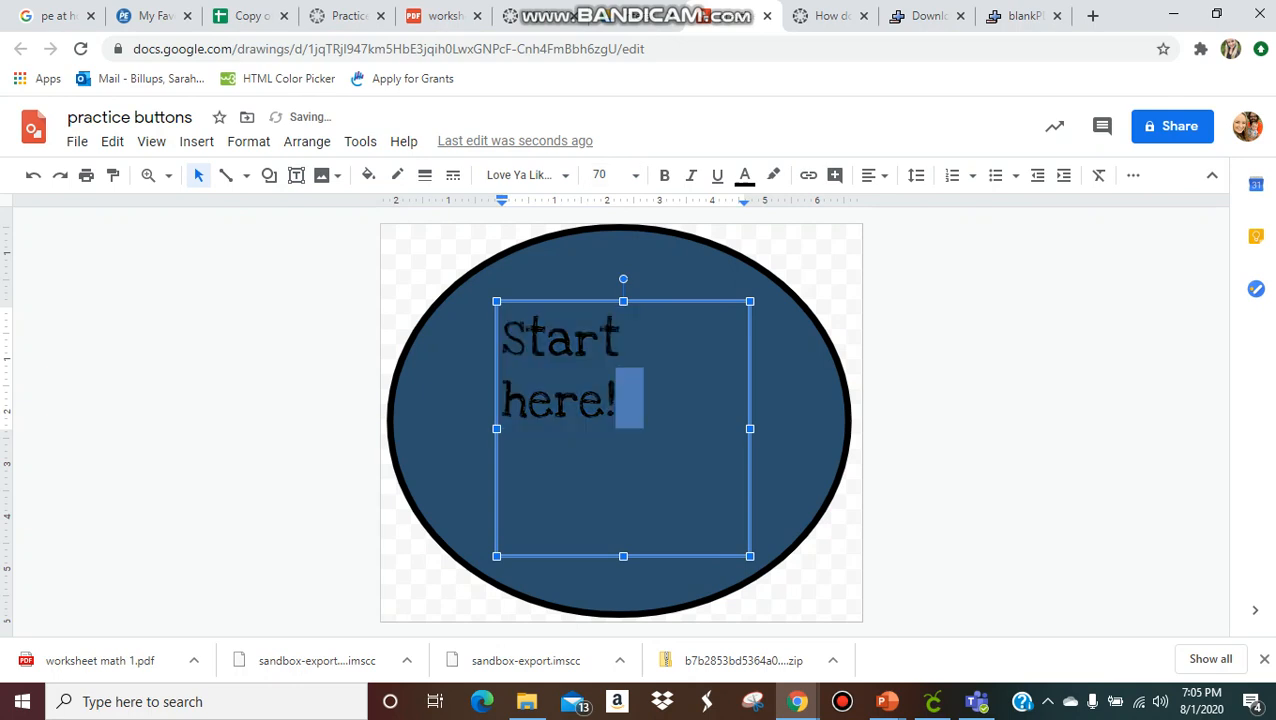
Shift the text box slightly down and right, and center-align the "Start here!" text within it
left_click(524, 336)
left_click_drag(717, 555, 791, 577)
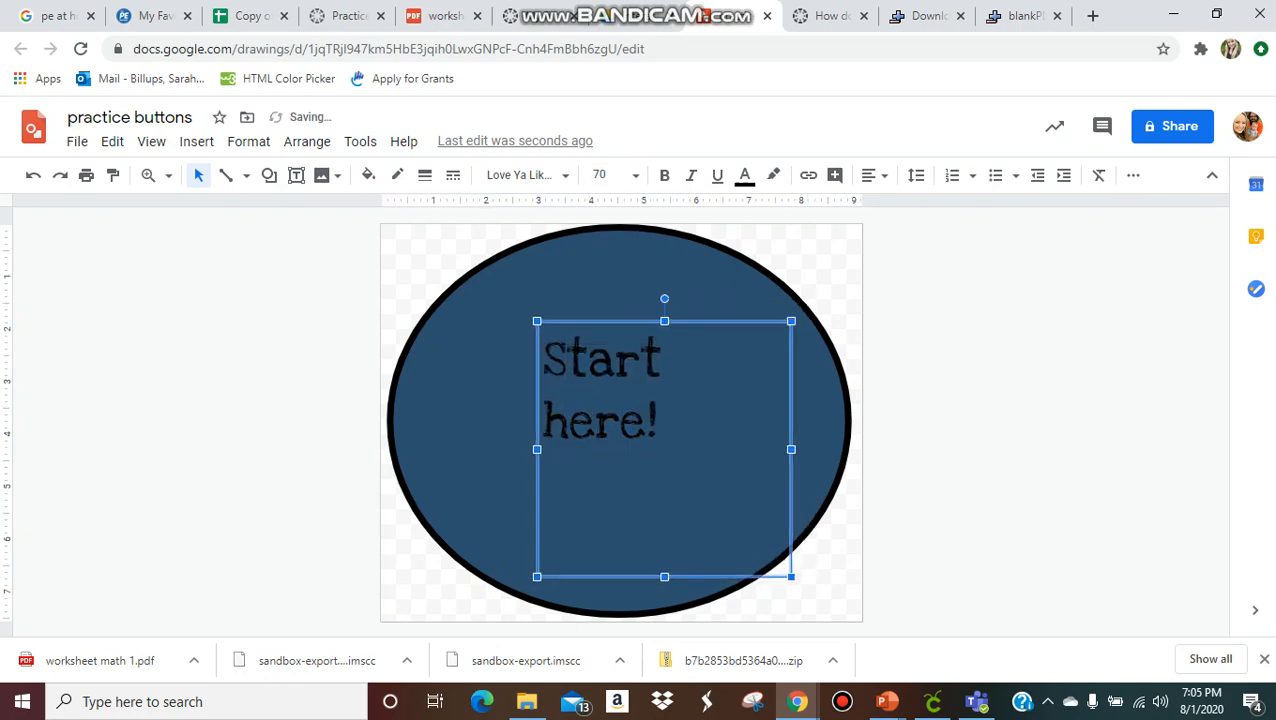
triple_click(600, 390)
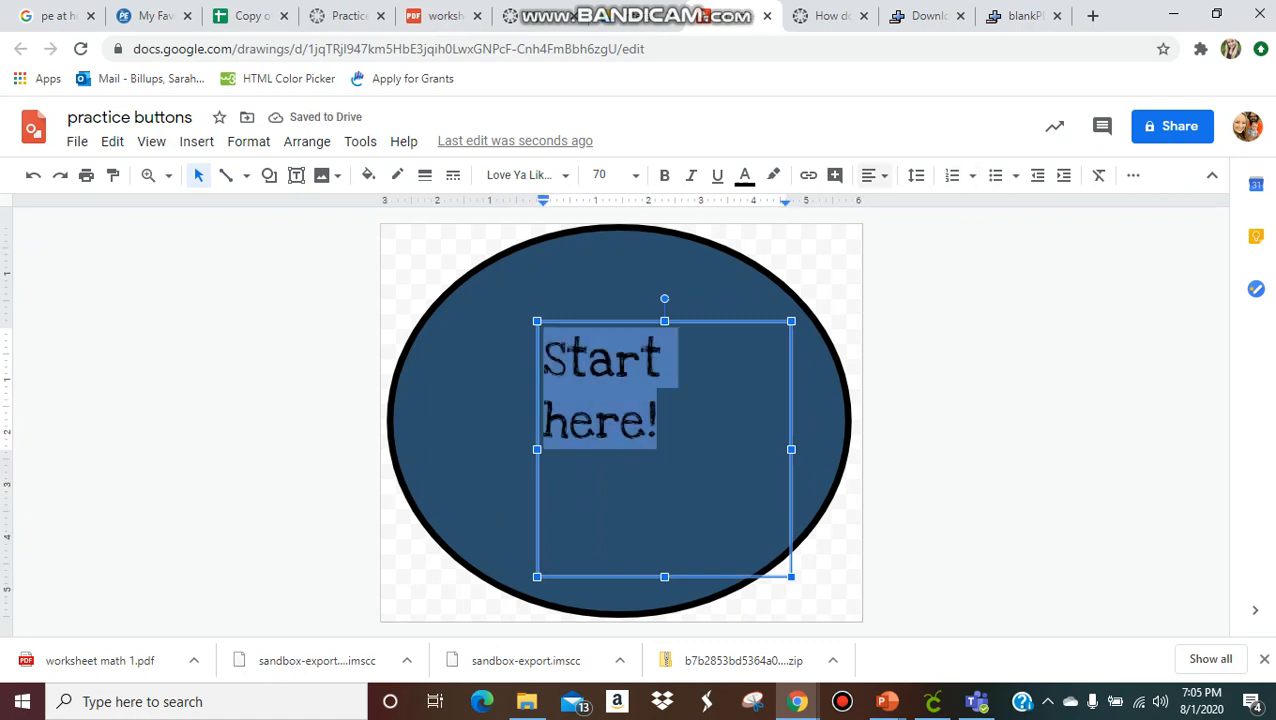
left_click(874, 175)
left_click(899, 205)
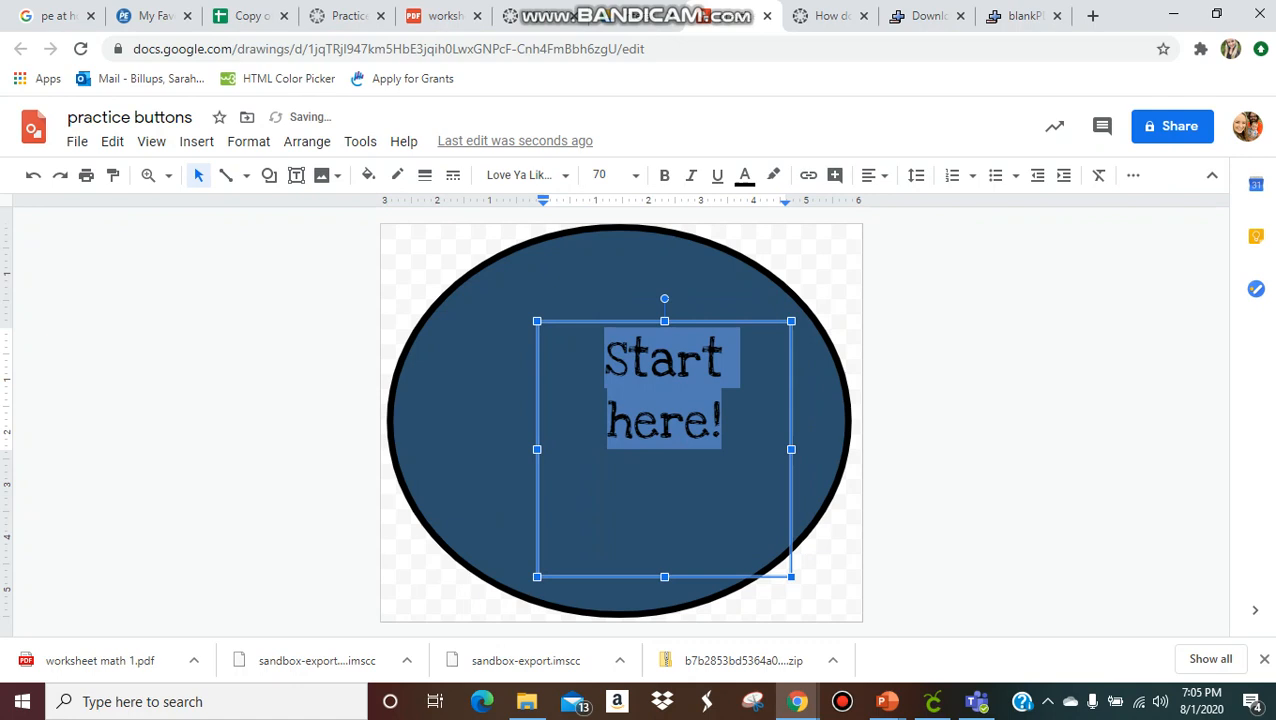
Reposition the text box so that "Start here!" sits in the centre of the oval
left_click_drag(610, 321, 560, 336)
left_click(620, 280)
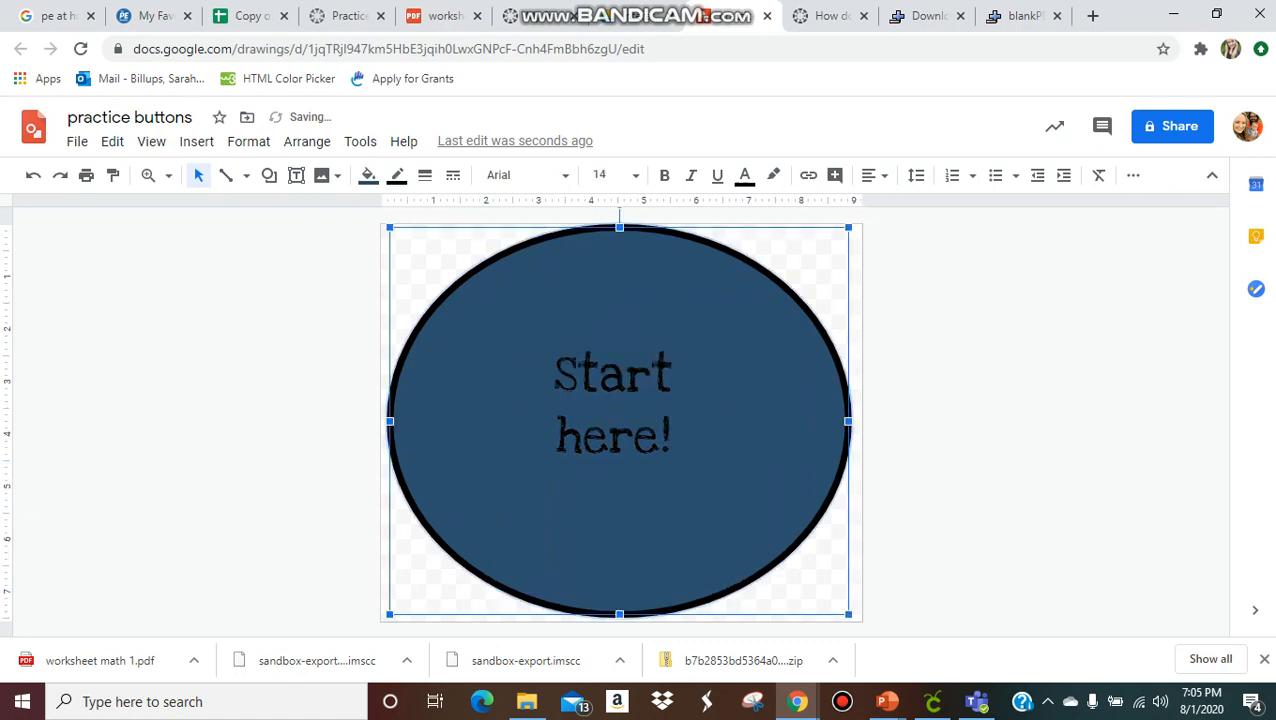
left_click(651, 372)
left_click_drag(650, 337, 656, 352)
left_click(620, 280)
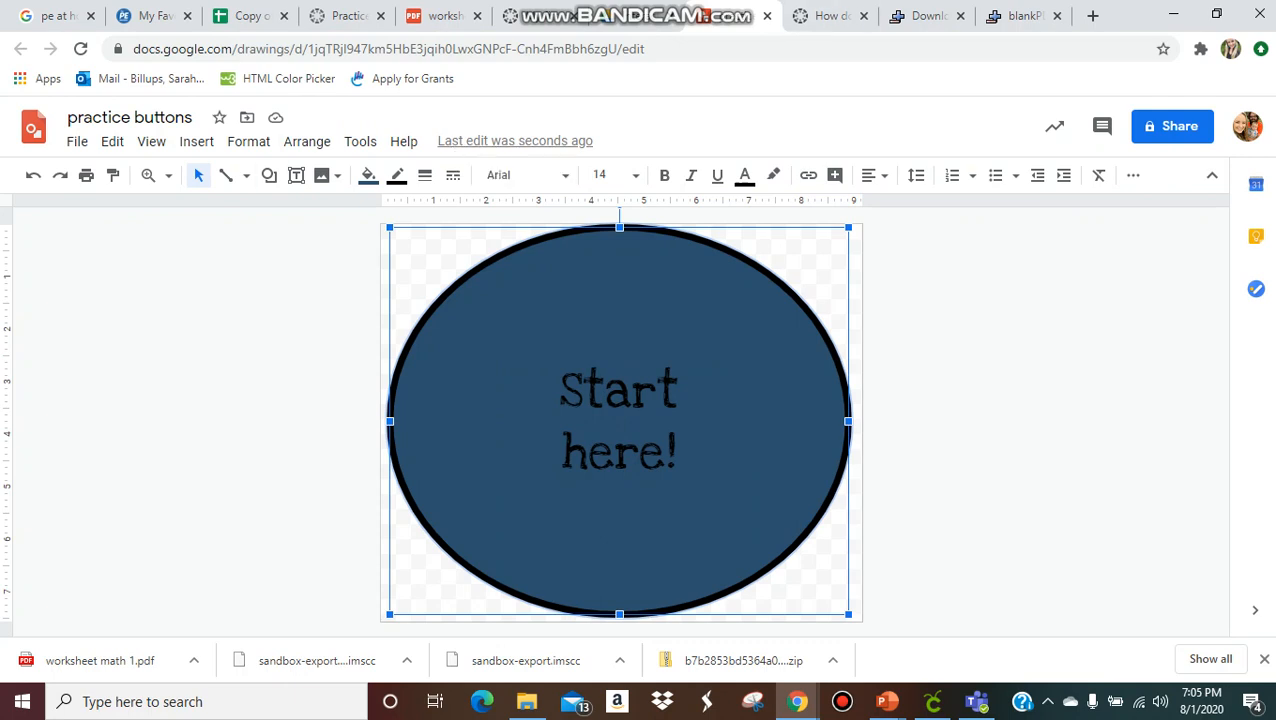
Switch to Canvas, open the Sandbox course outside Student View, and list all of its pages
left_click(349, 15)
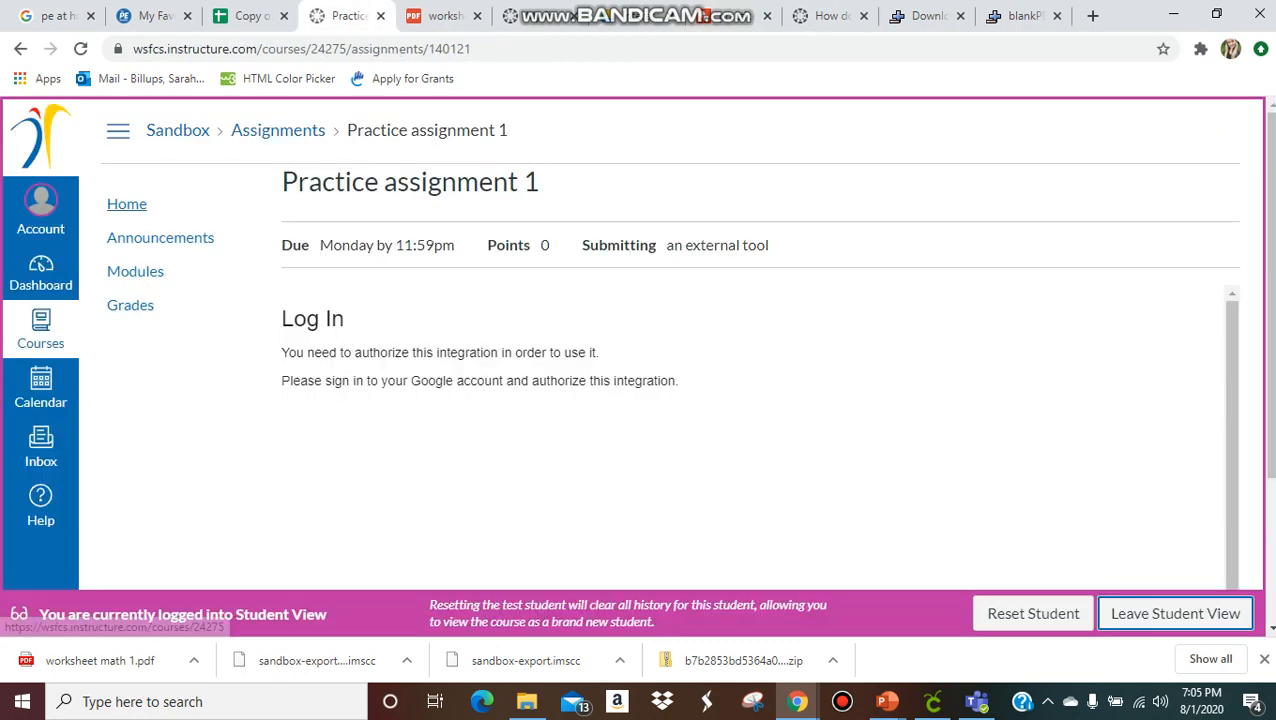
left_click(40, 325)
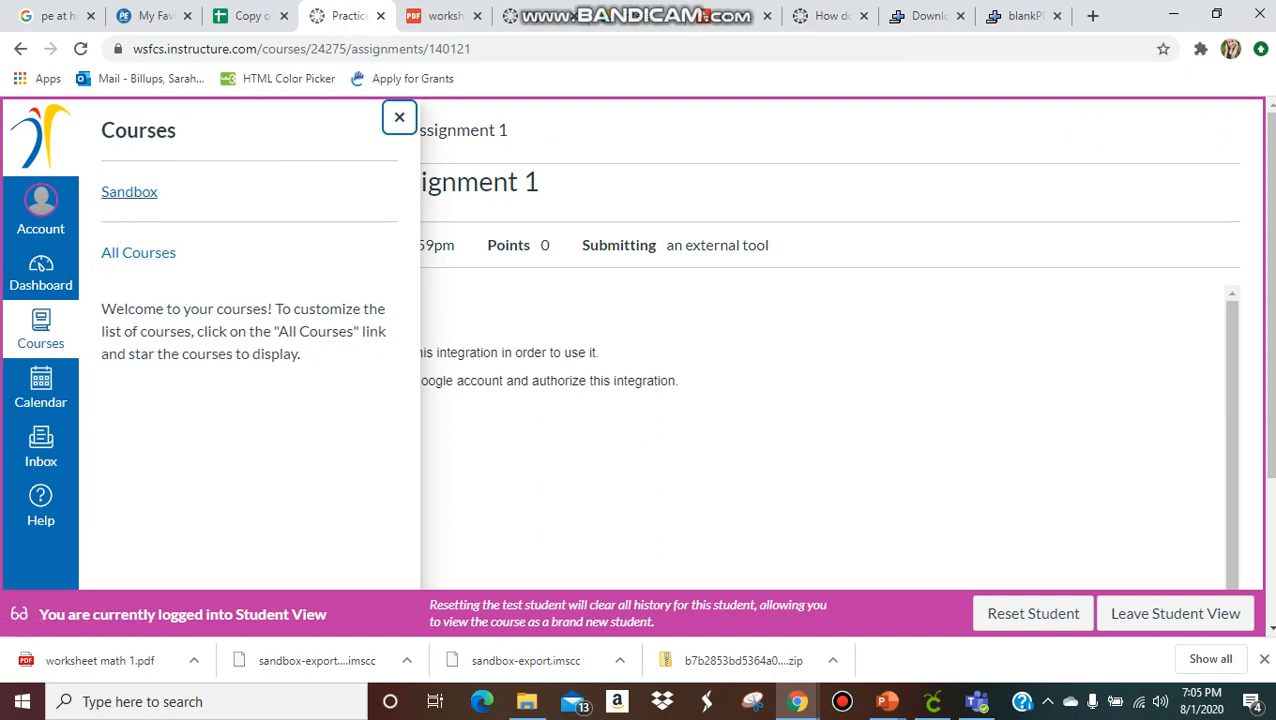
left_click(129, 191)
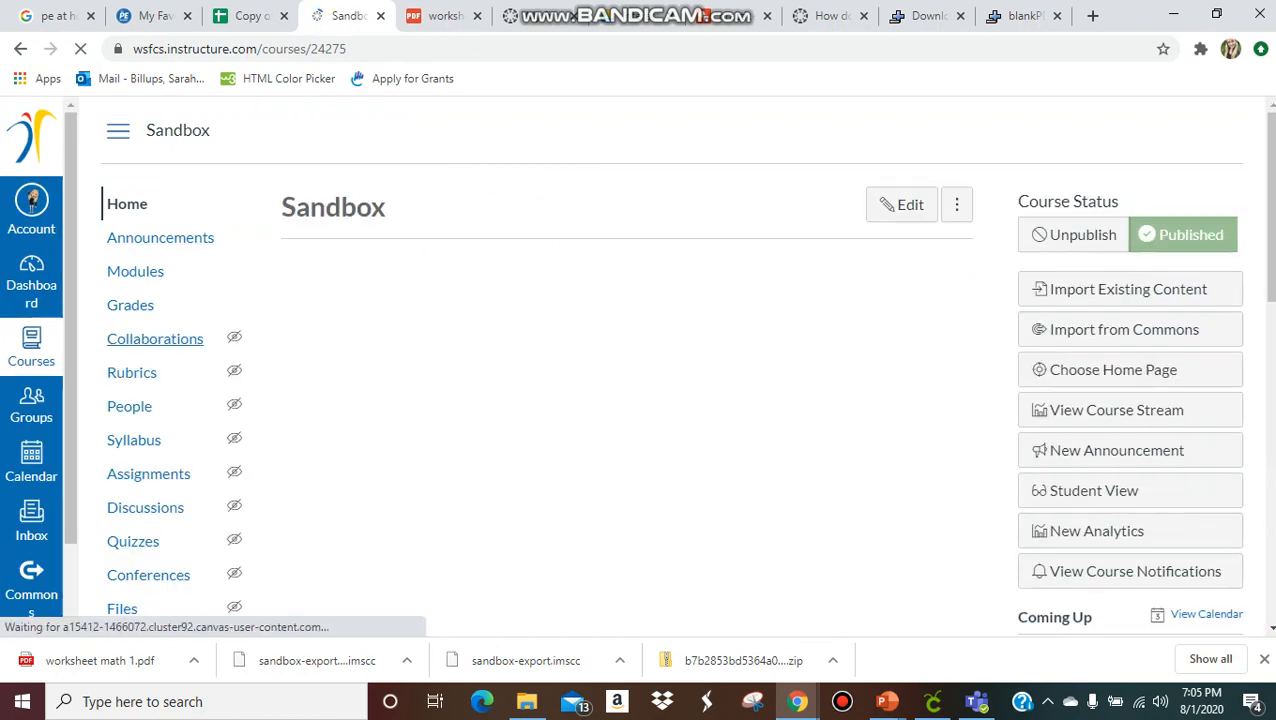
scroll(145, 507, "down", 3)
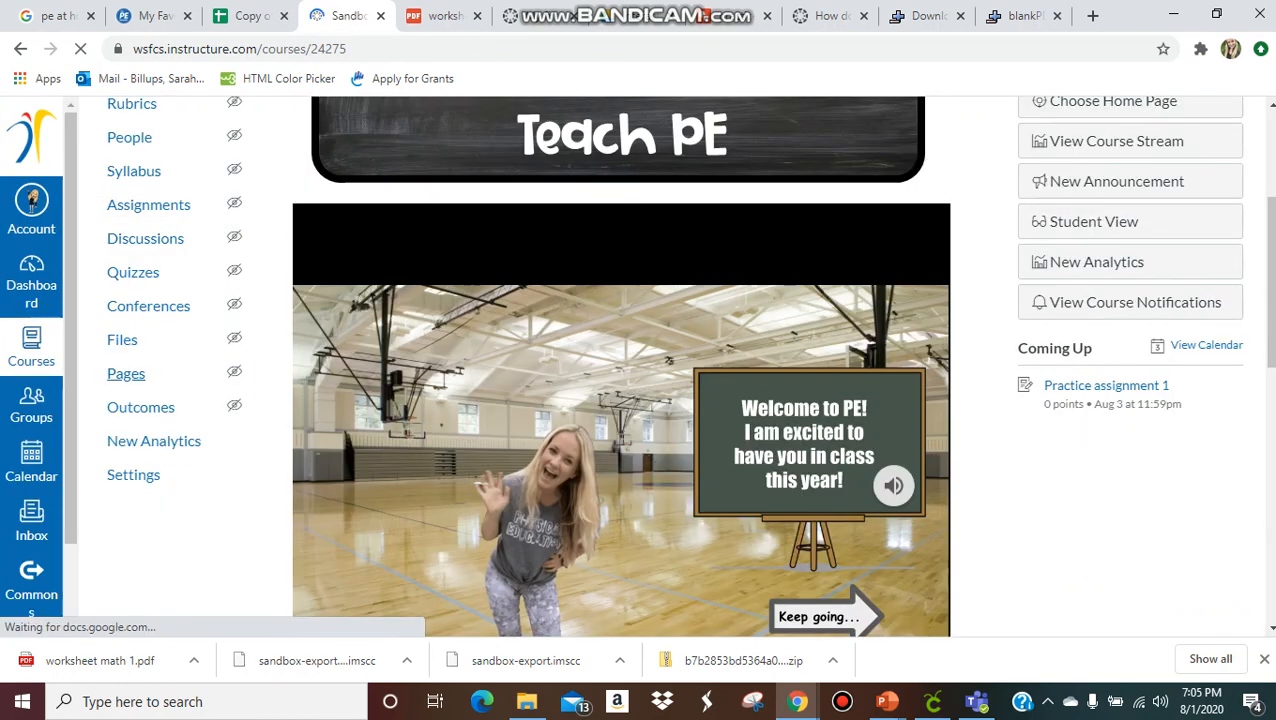
left_click(126, 373)
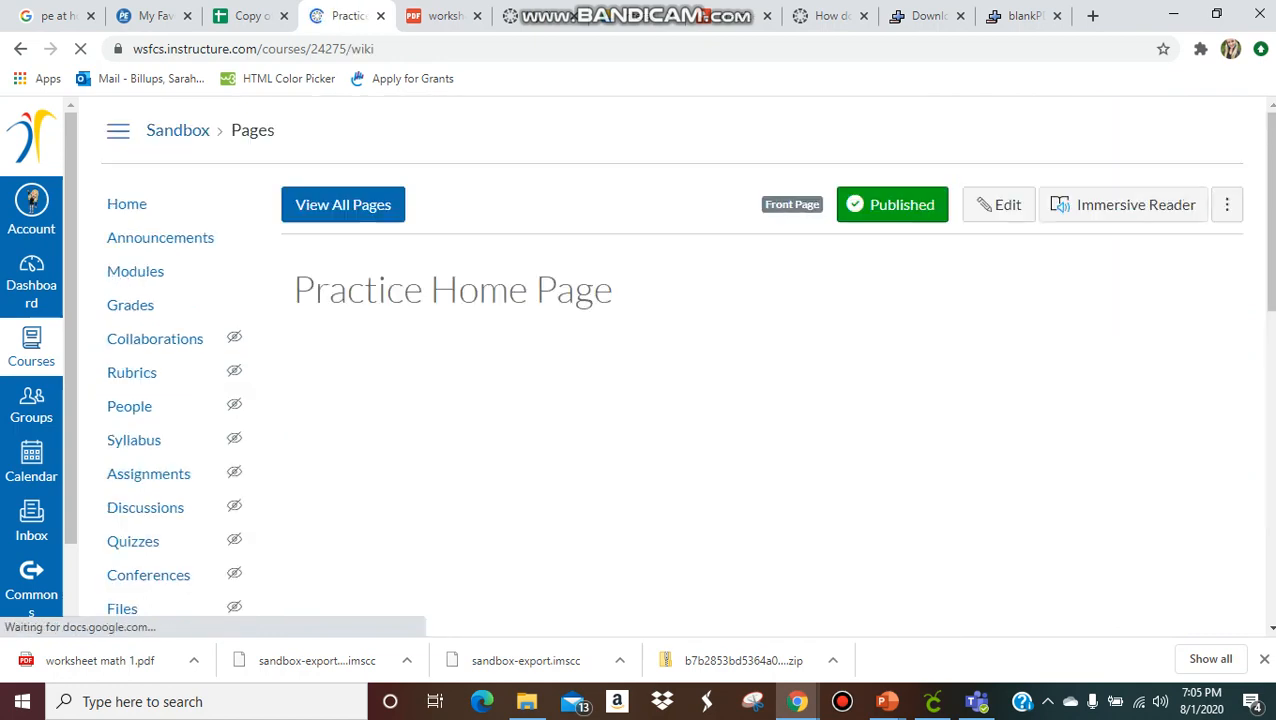
left_click(343, 204)
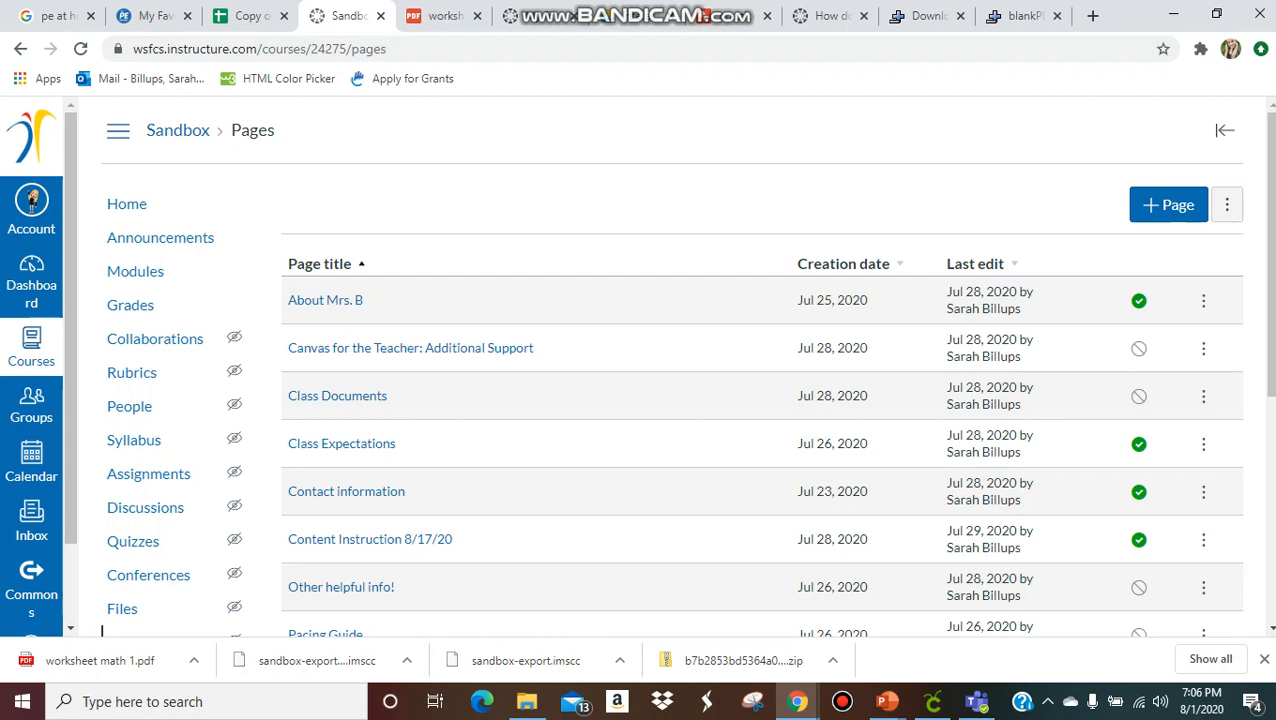
Create a new course page titled "practice"
left_click(1160, 205)
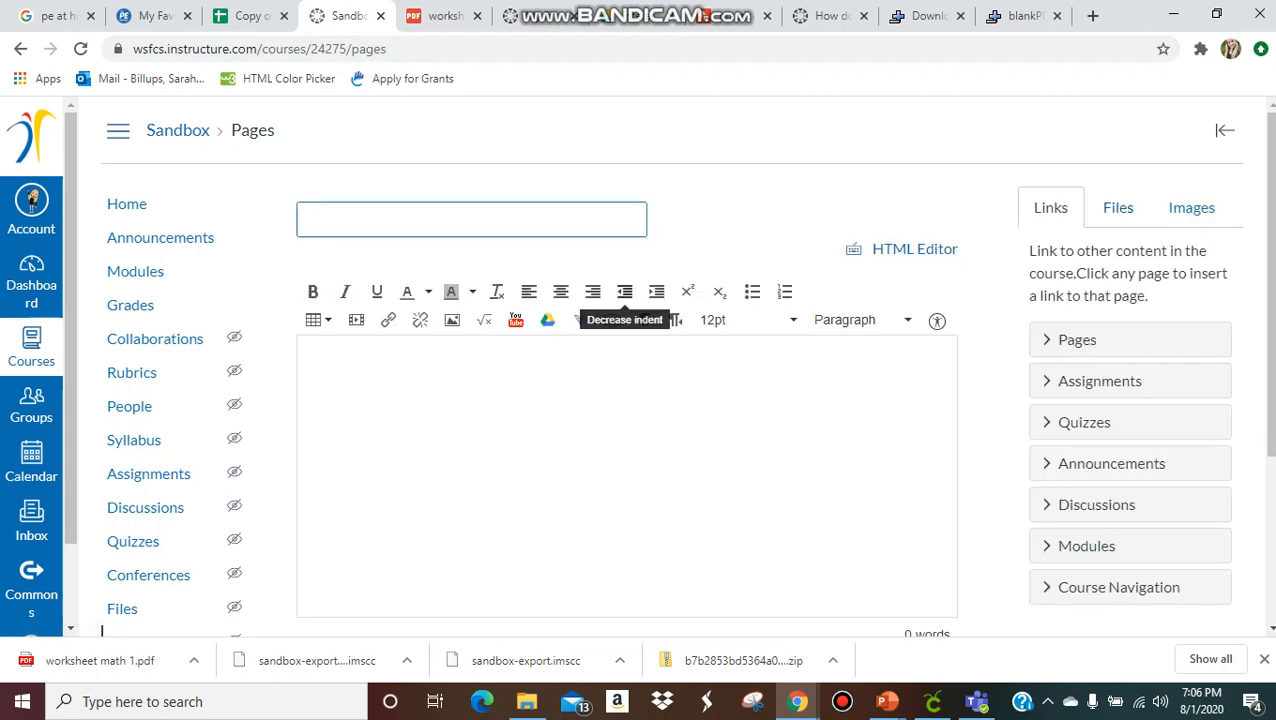
type("practice")
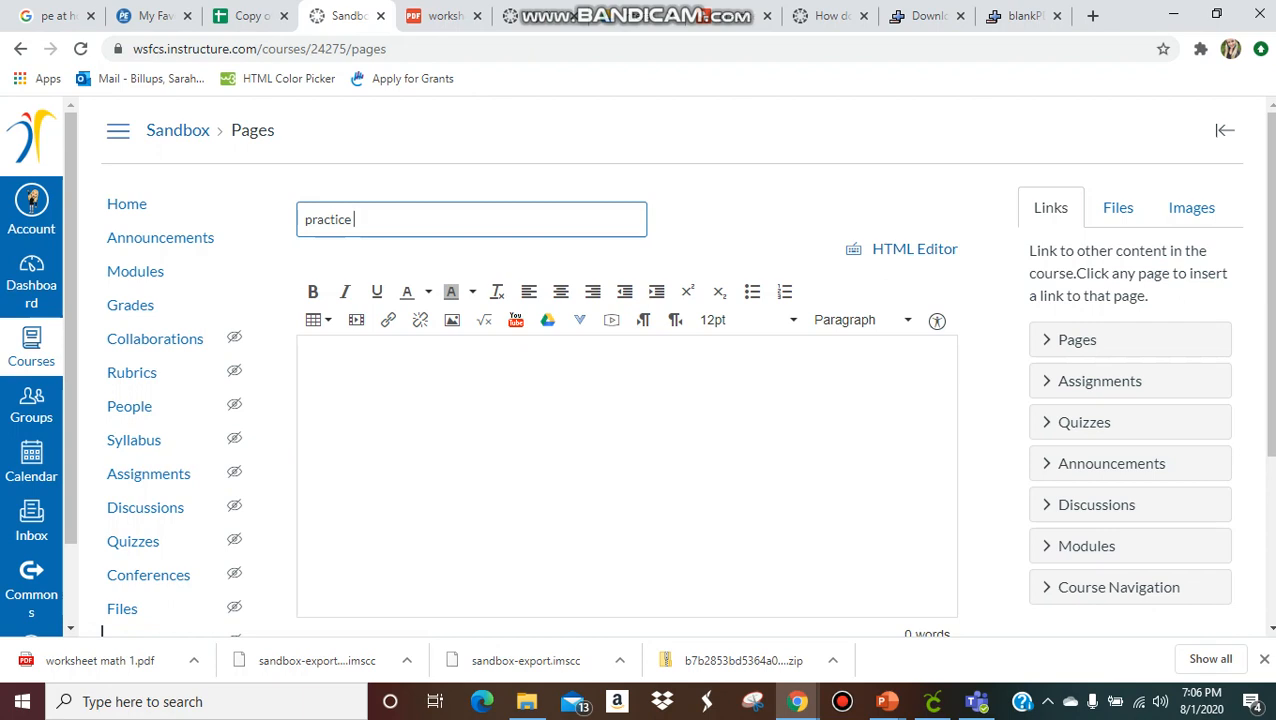
left_click(308, 368)
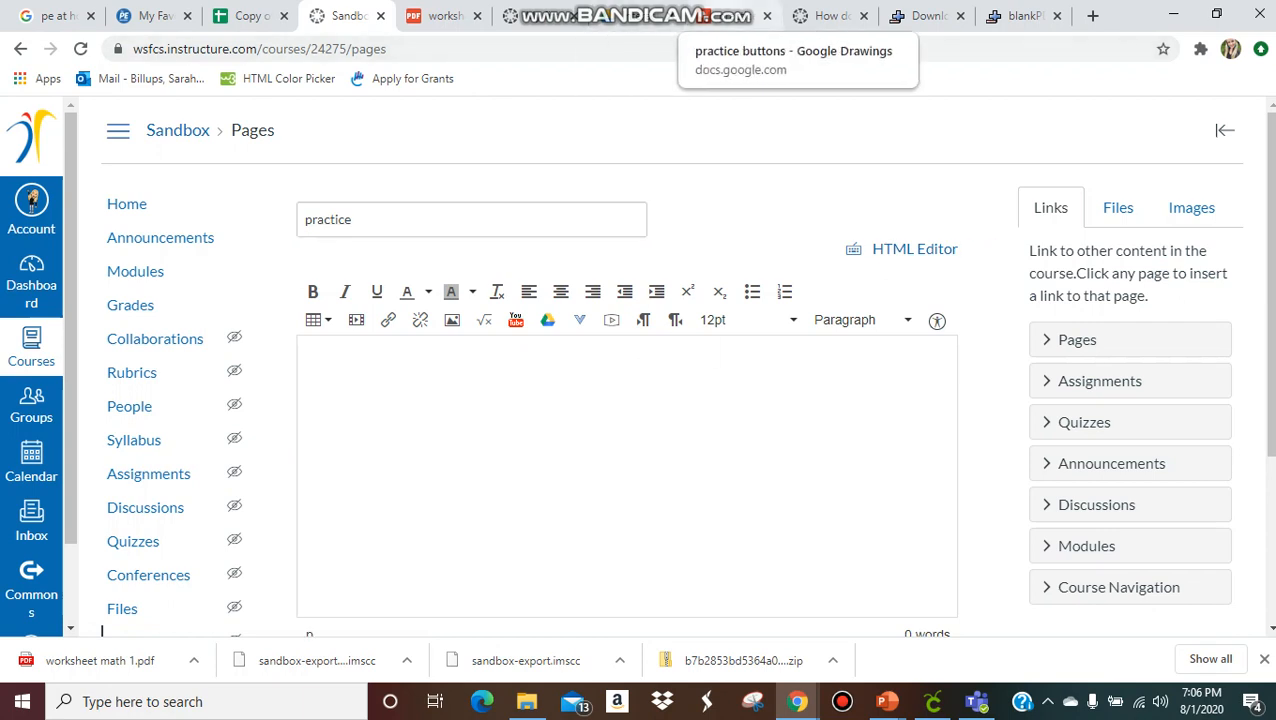
Switch to the practice buttons drawing, publish it to the web as a Medium (880x727) embed, and copy the embed code
left_click(725, 16)
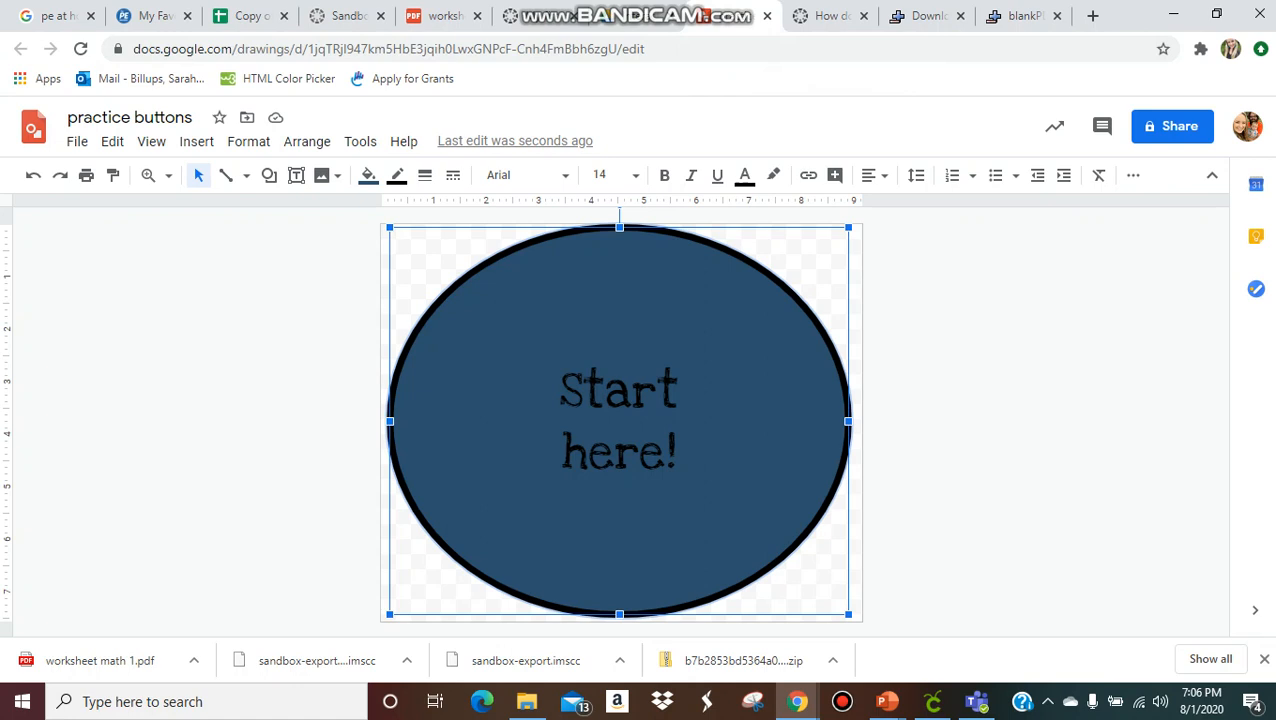
left_click(77, 141)
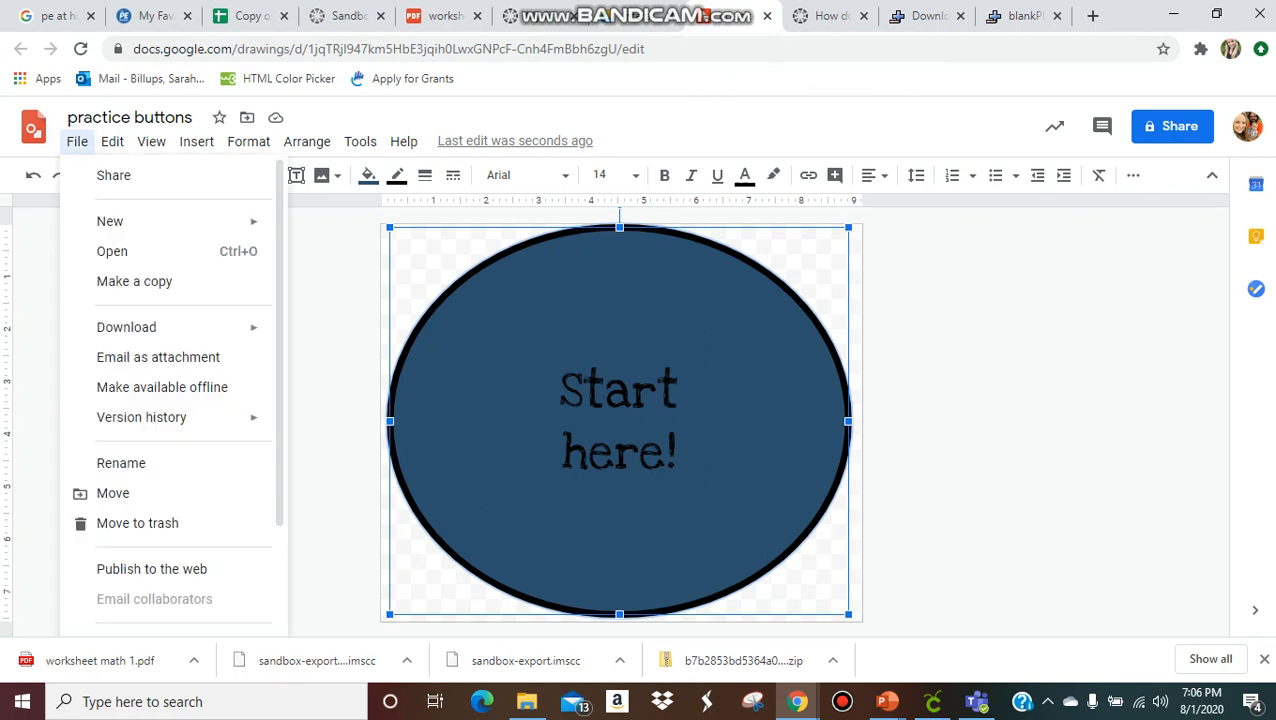
left_click(180, 566)
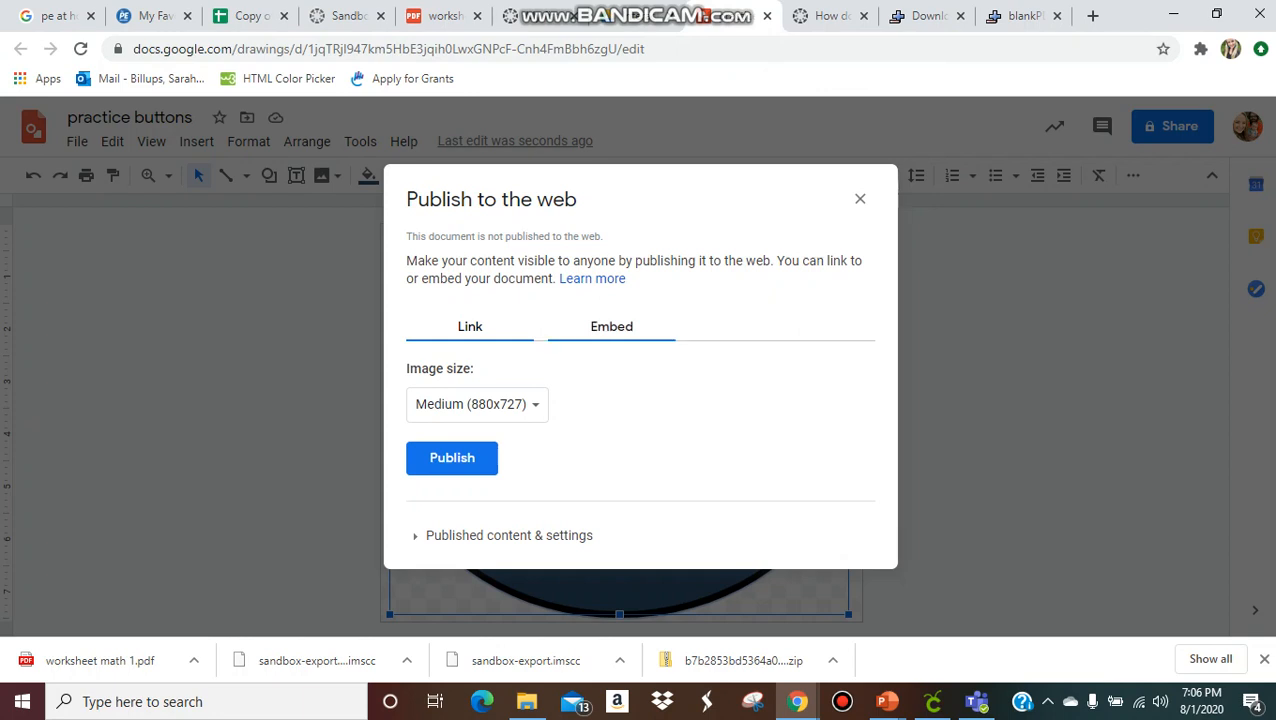
left_click(611, 326)
left_click(451, 457)
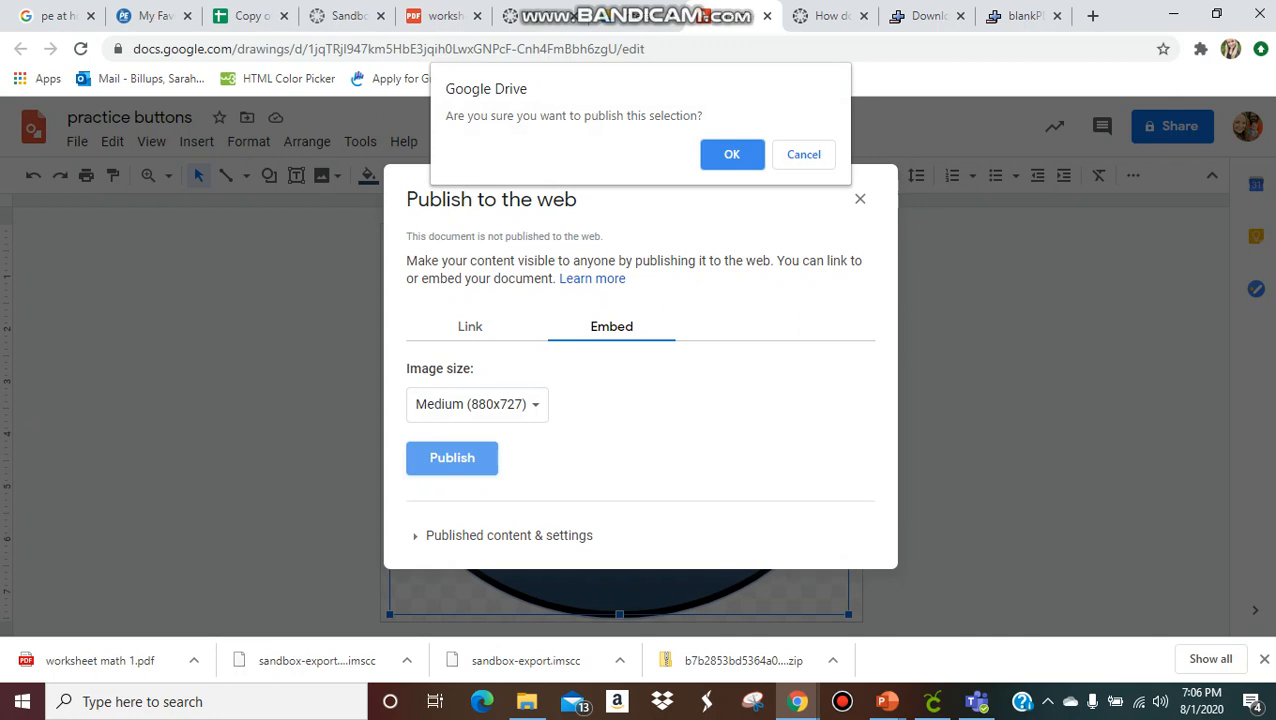
key("Return")
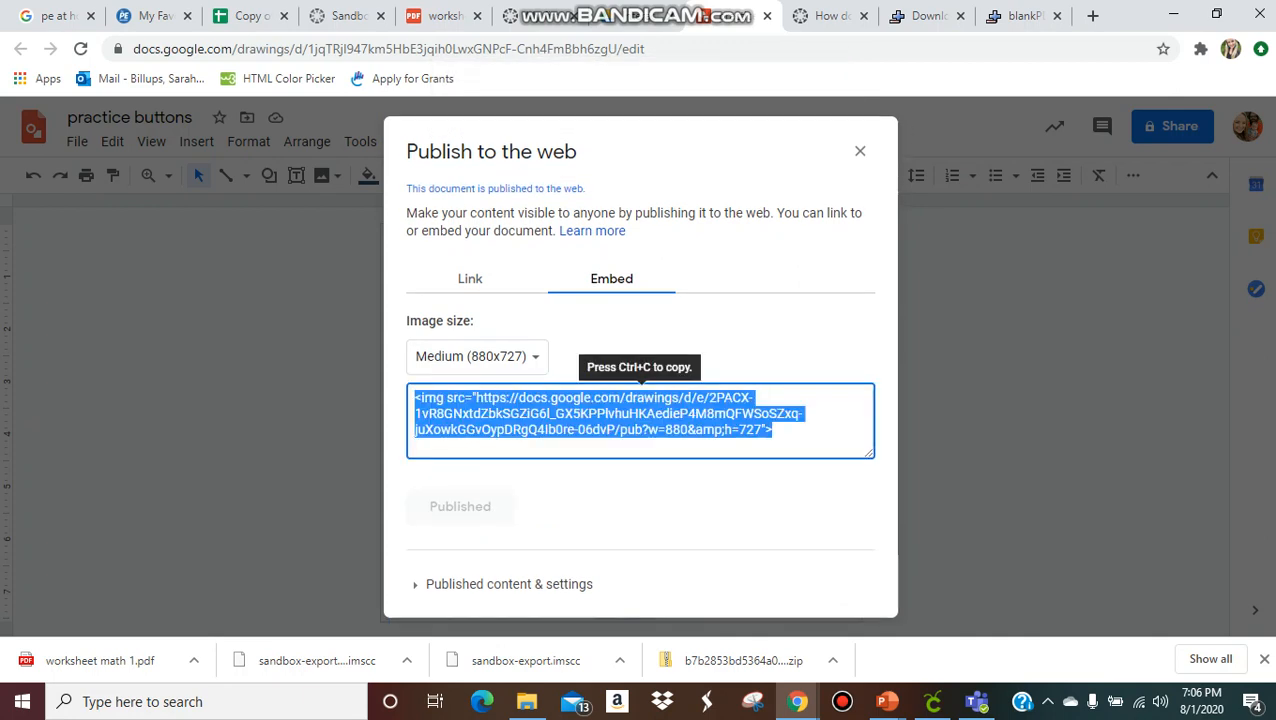
key("ctrl+c")
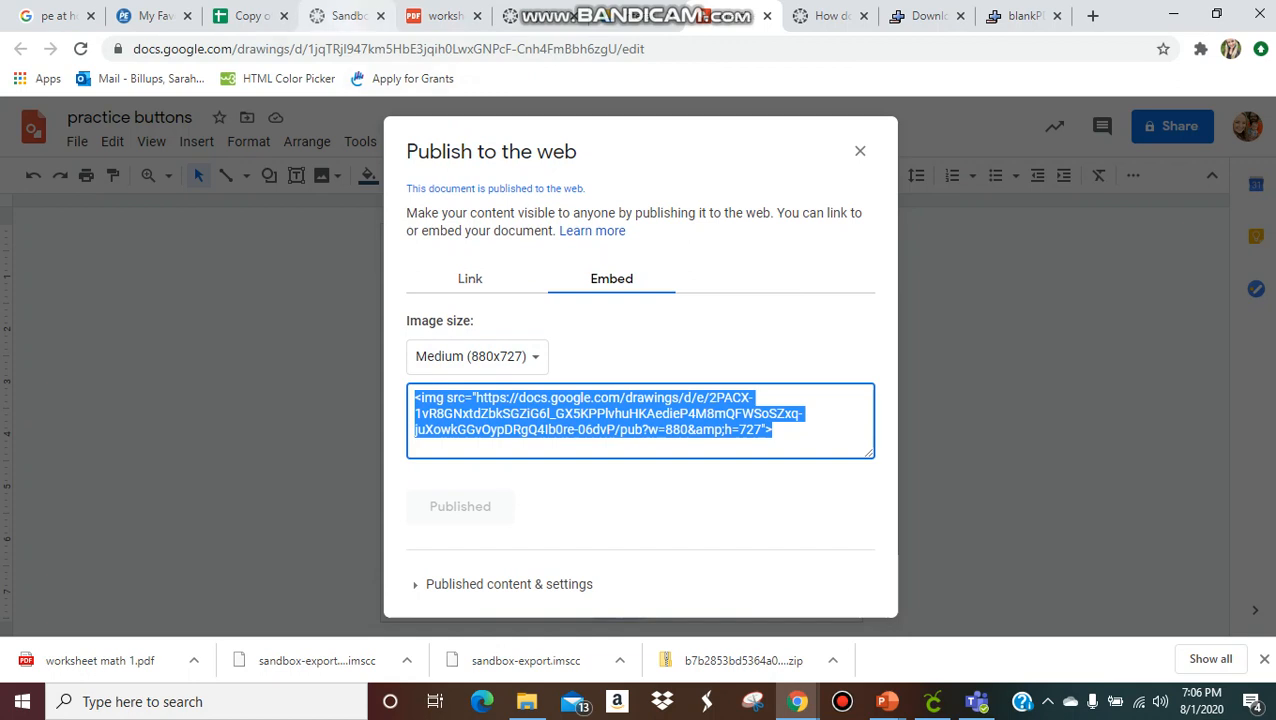
Paste the drawing's embed code into the HTML of the "practice" page in Canvas and save the page
left_click(342, 15)
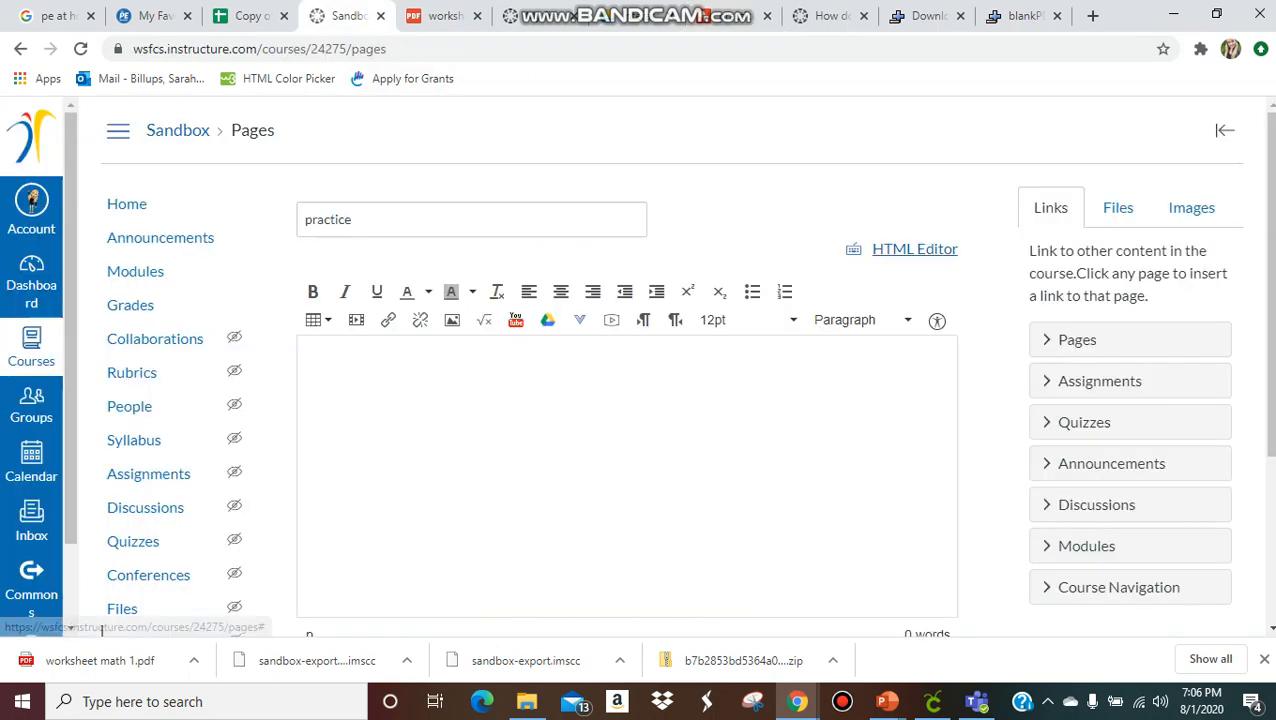
left_click(915, 249)
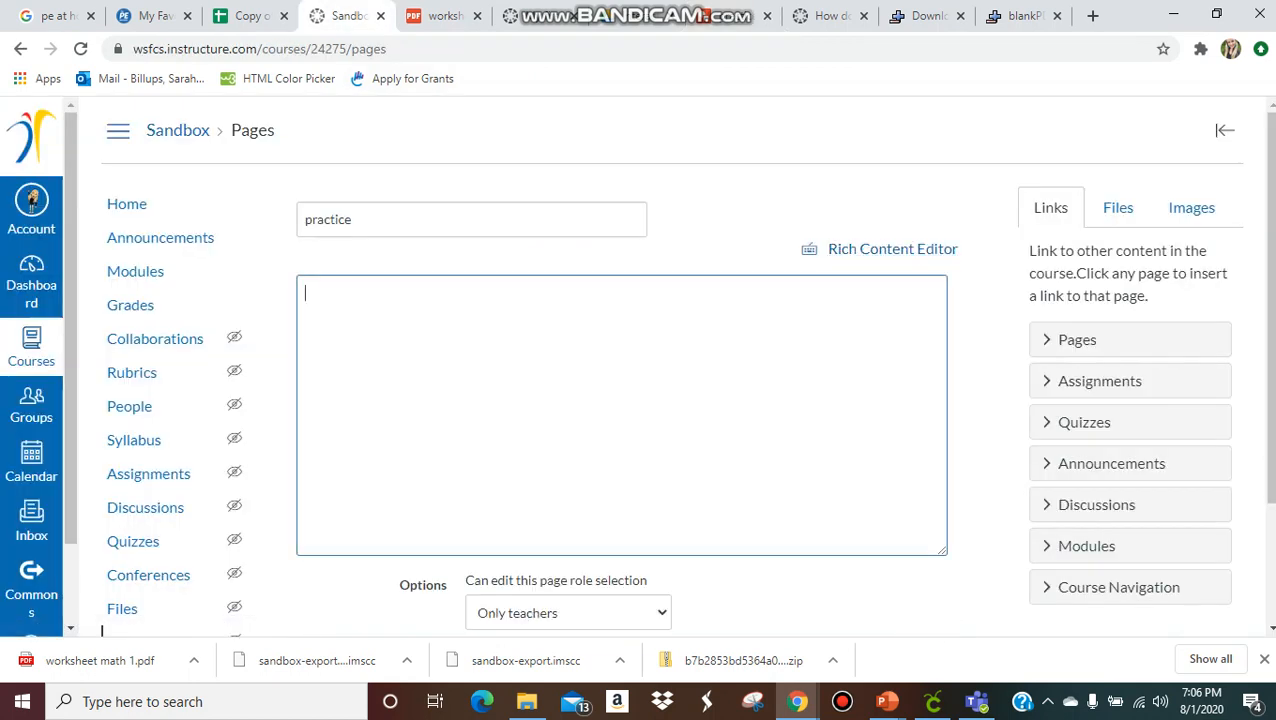
key("ctrl+v")
scroll(620, 400, "down", 3)
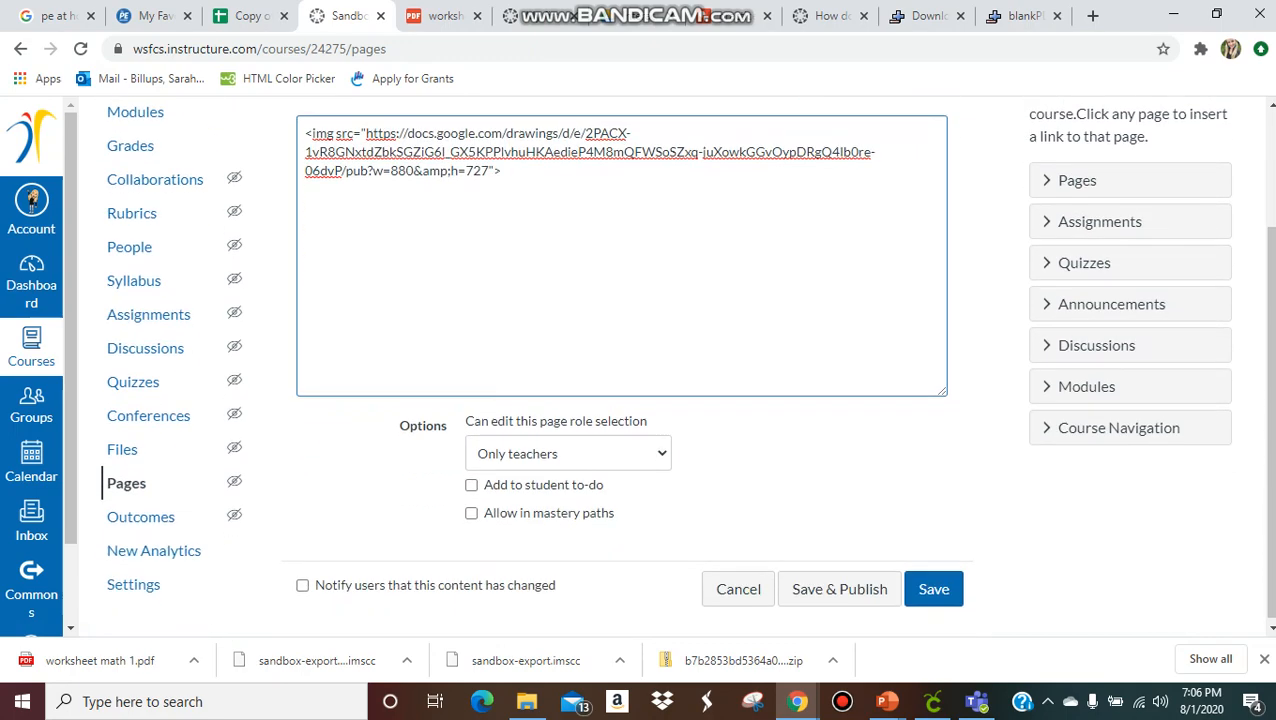
left_click(932, 589)
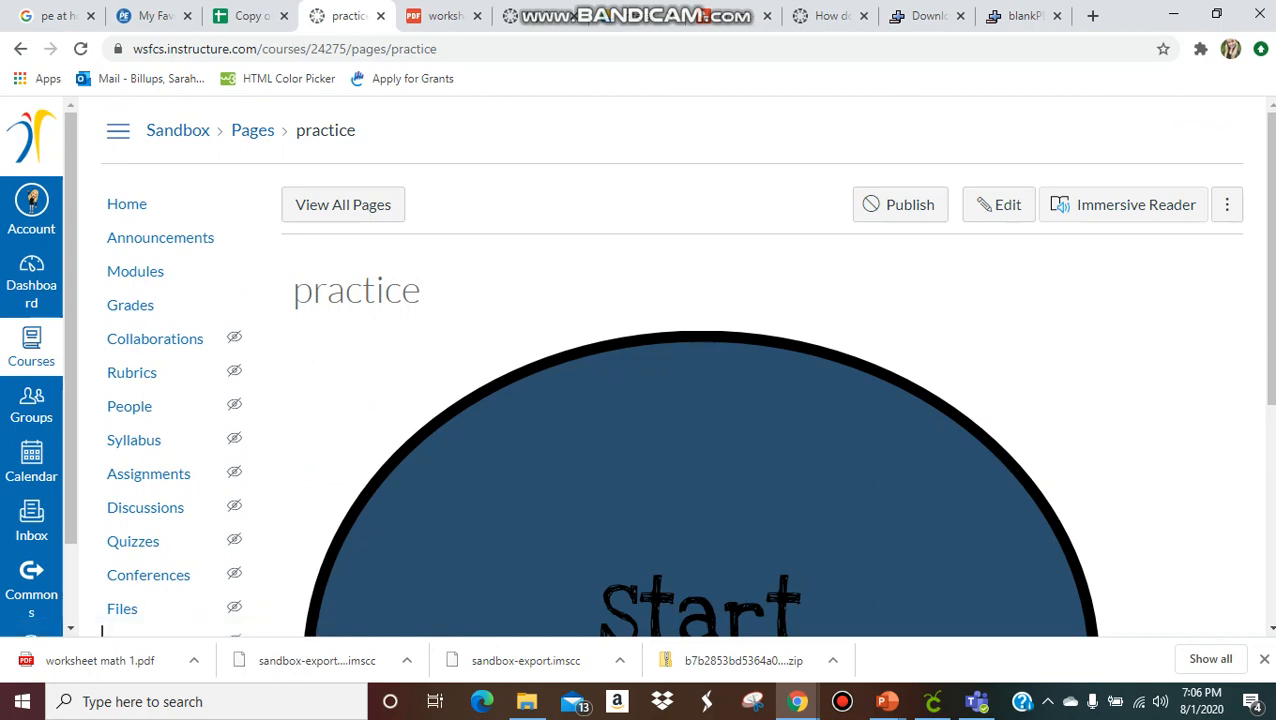
Reopen the "practice" page for editing, shrink the "Start here!" image to about a third of the editor's width, and leave it selected
scroll(700, 360, "down", 4)
scroll(700, 360, "up", 4)
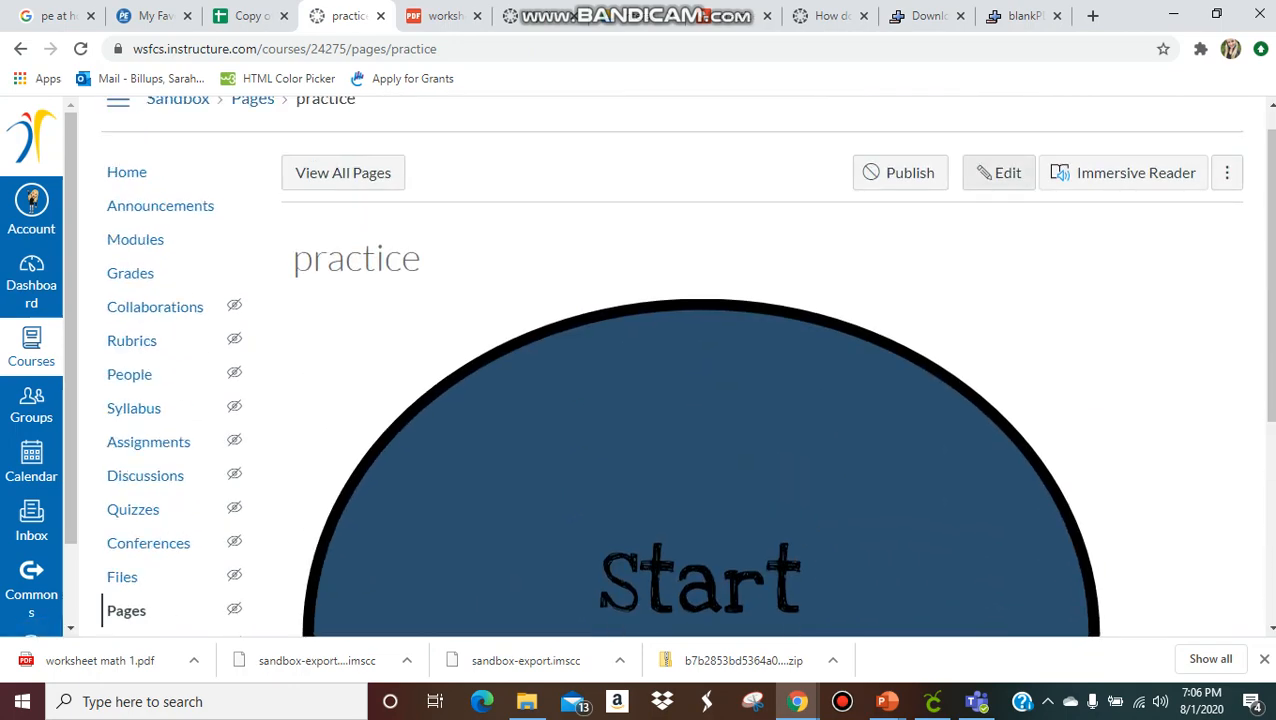
left_click(998, 172)
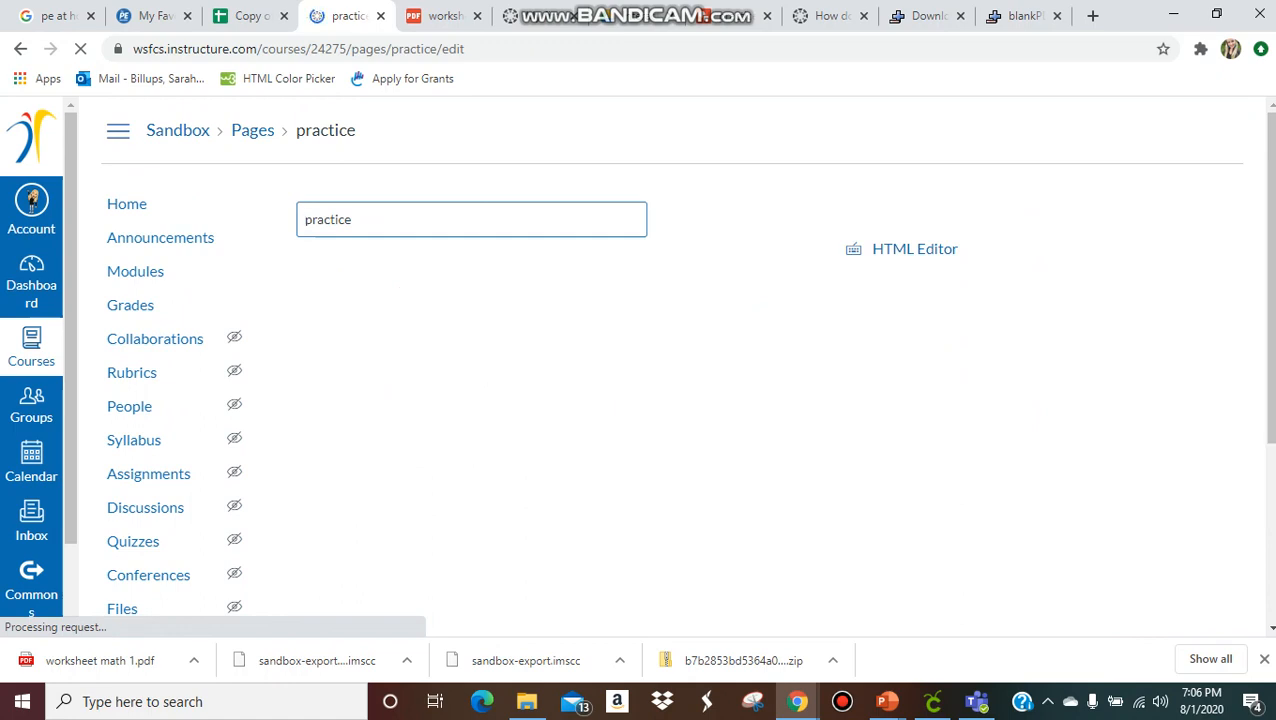
scroll(618, 475, "down", 2)
left_click(618, 470)
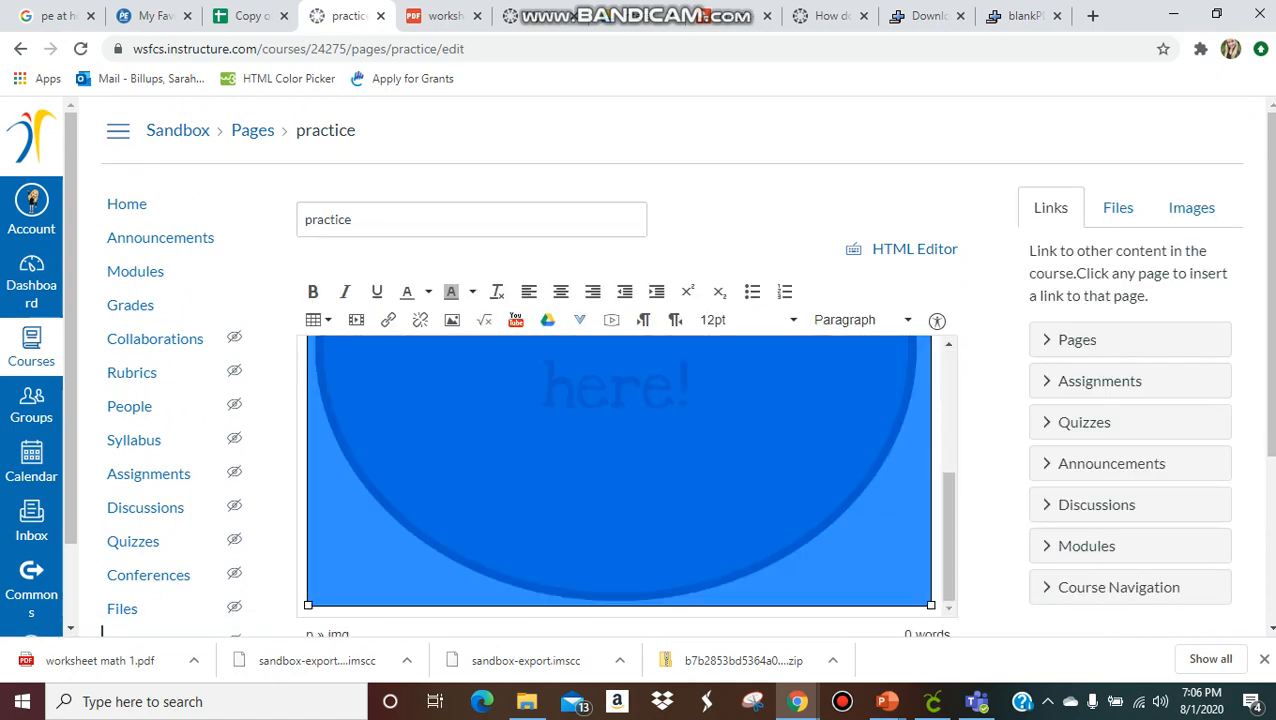
left_click_drag(930, 605, 630, 430)
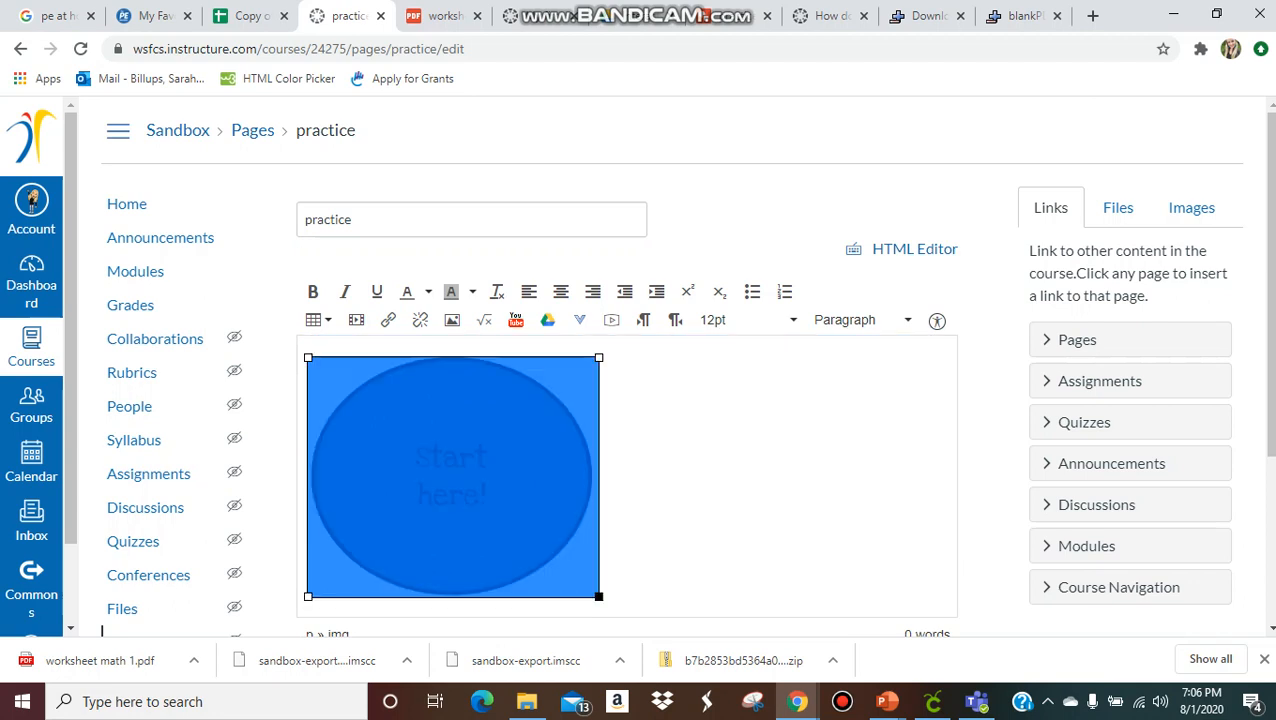
left_click_drag(598, 596, 511, 524)
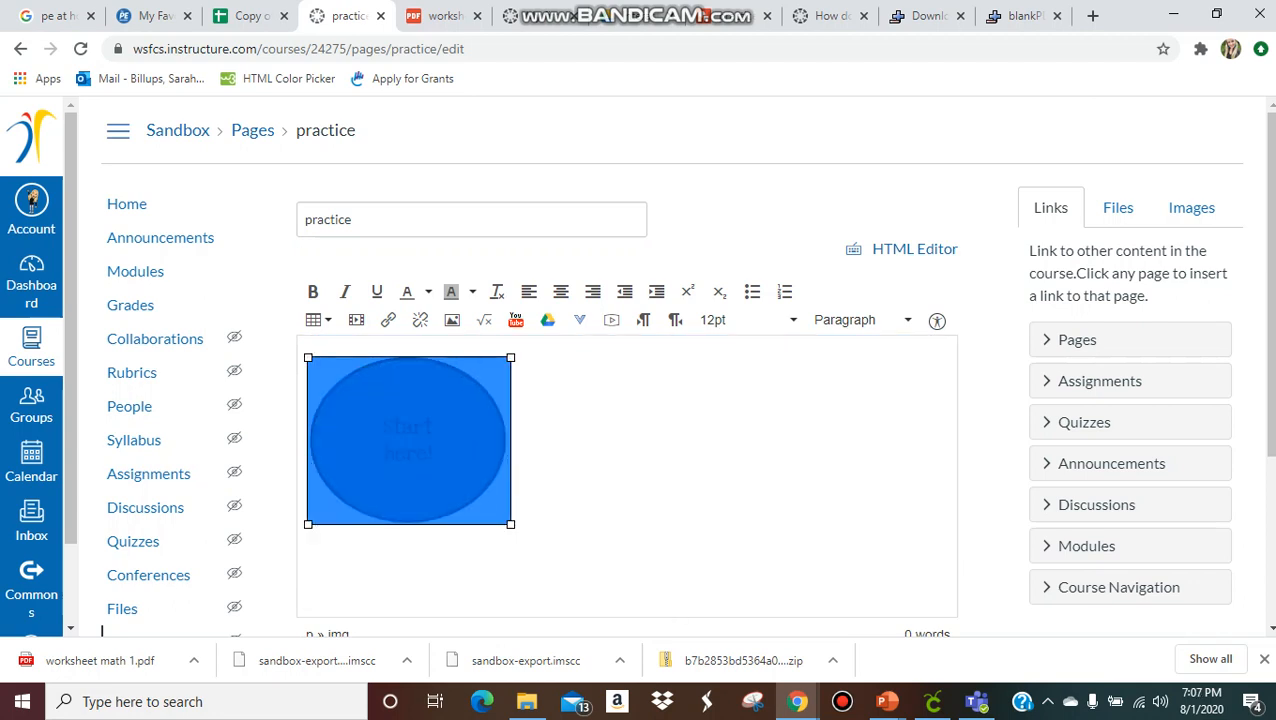
left_click(512, 440)
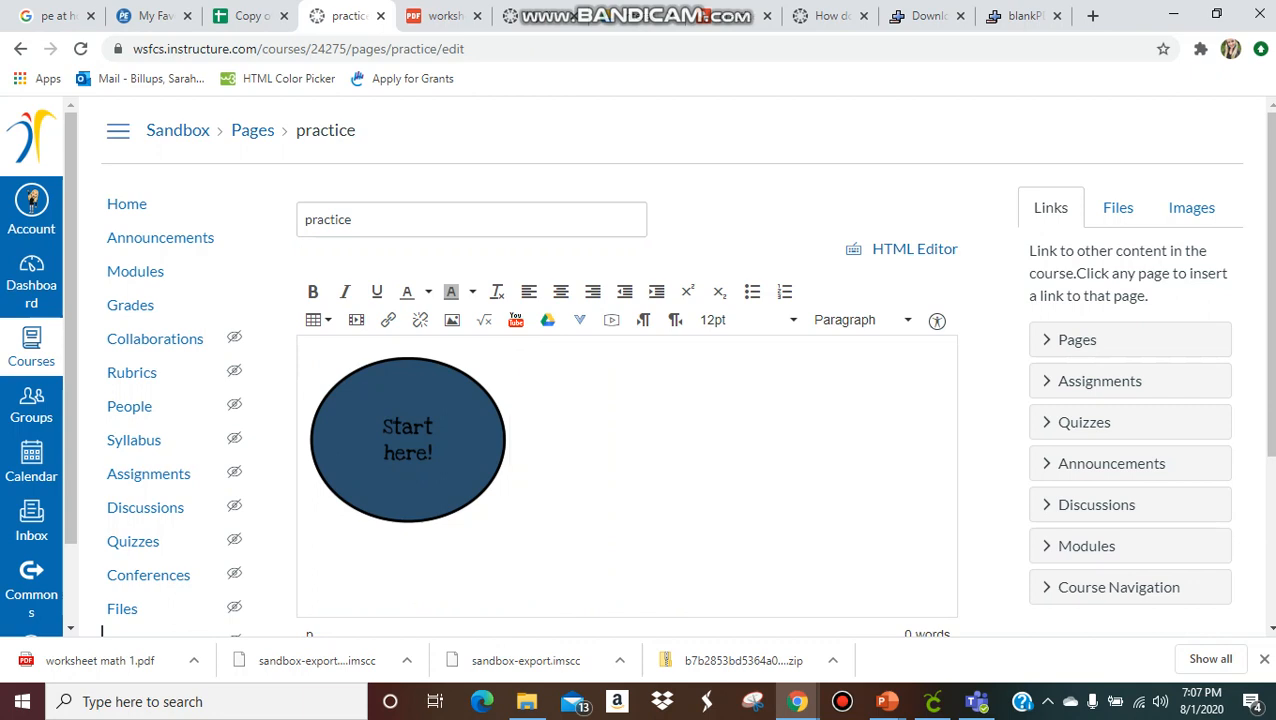
left_click(408, 440)
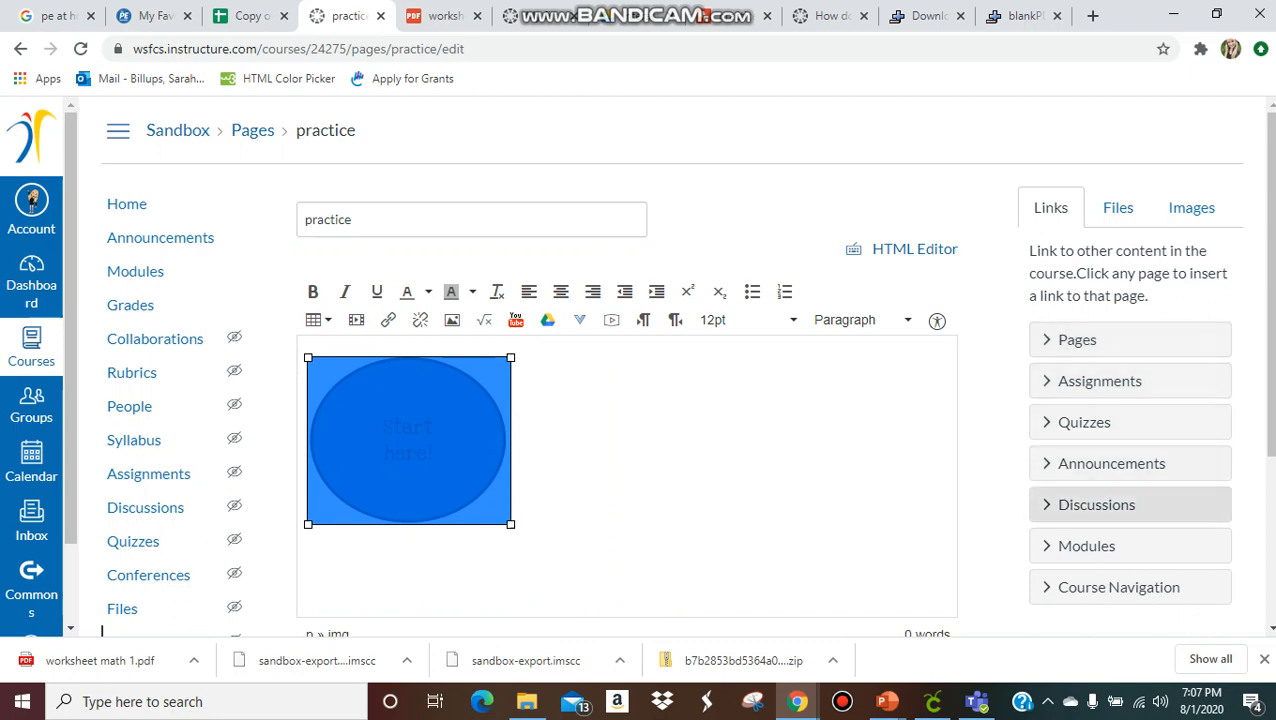
Link the selected "Start here!" image to the existing course page "About Mrs. B"
left_click(1077, 340)
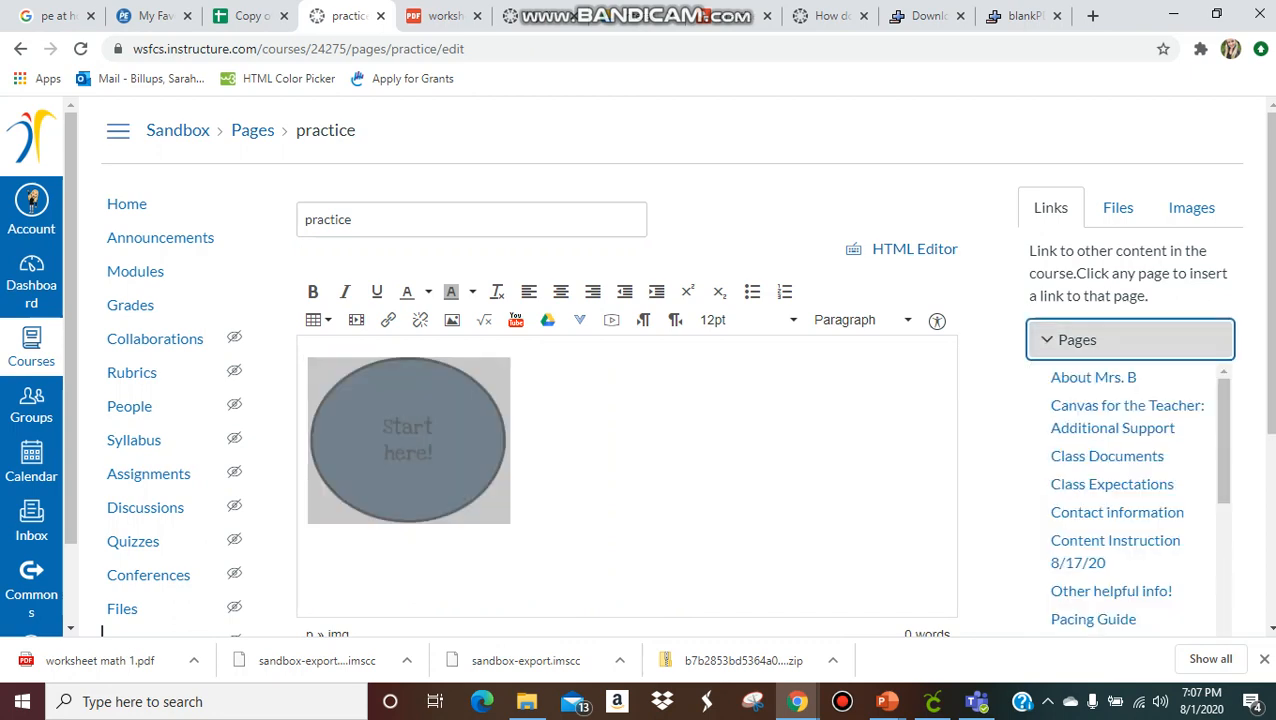
scroll(1117, 512, "down", 3)
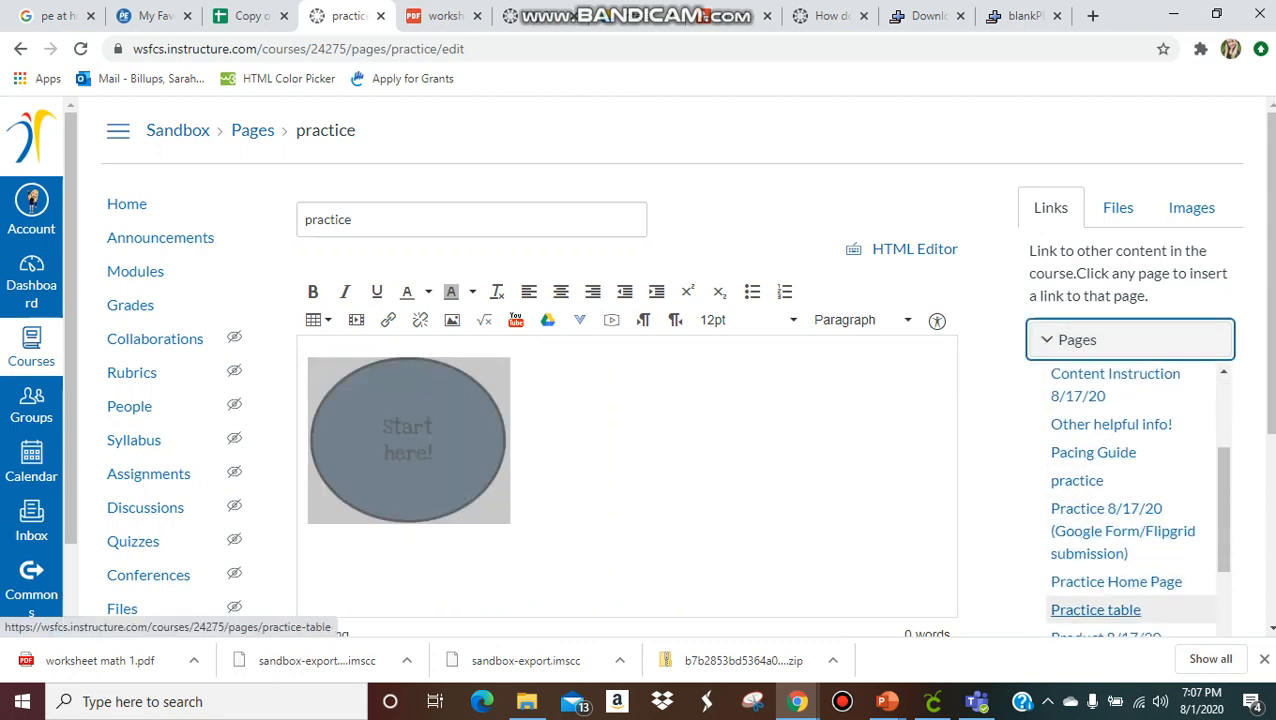
scroll(1110, 560, "down", 3)
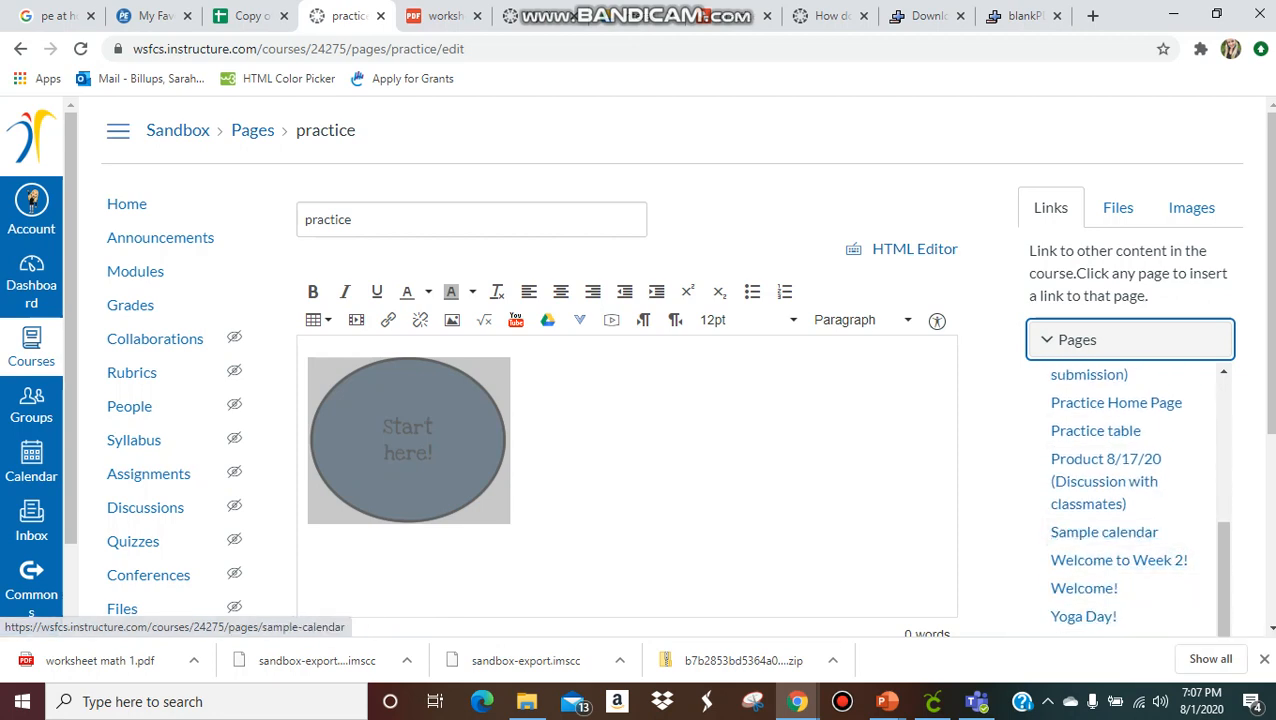
scroll(1110, 490, "up", 4)
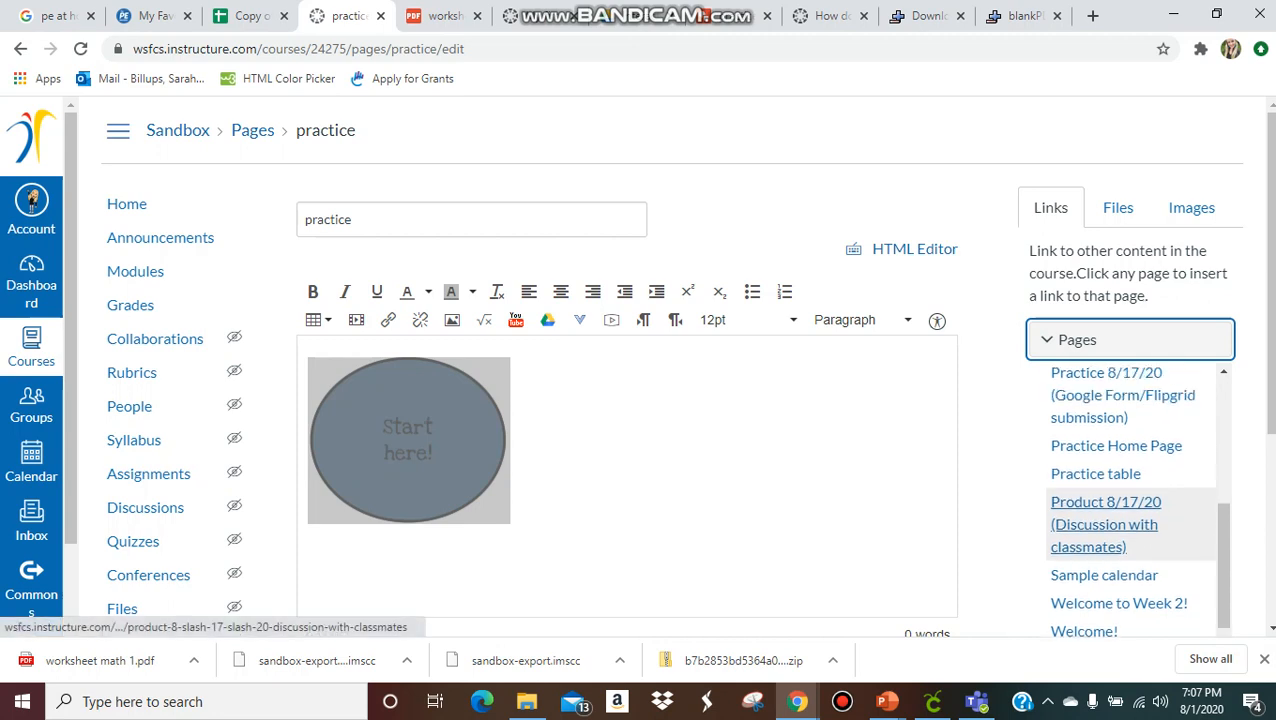
scroll(1110, 500, "up", 1)
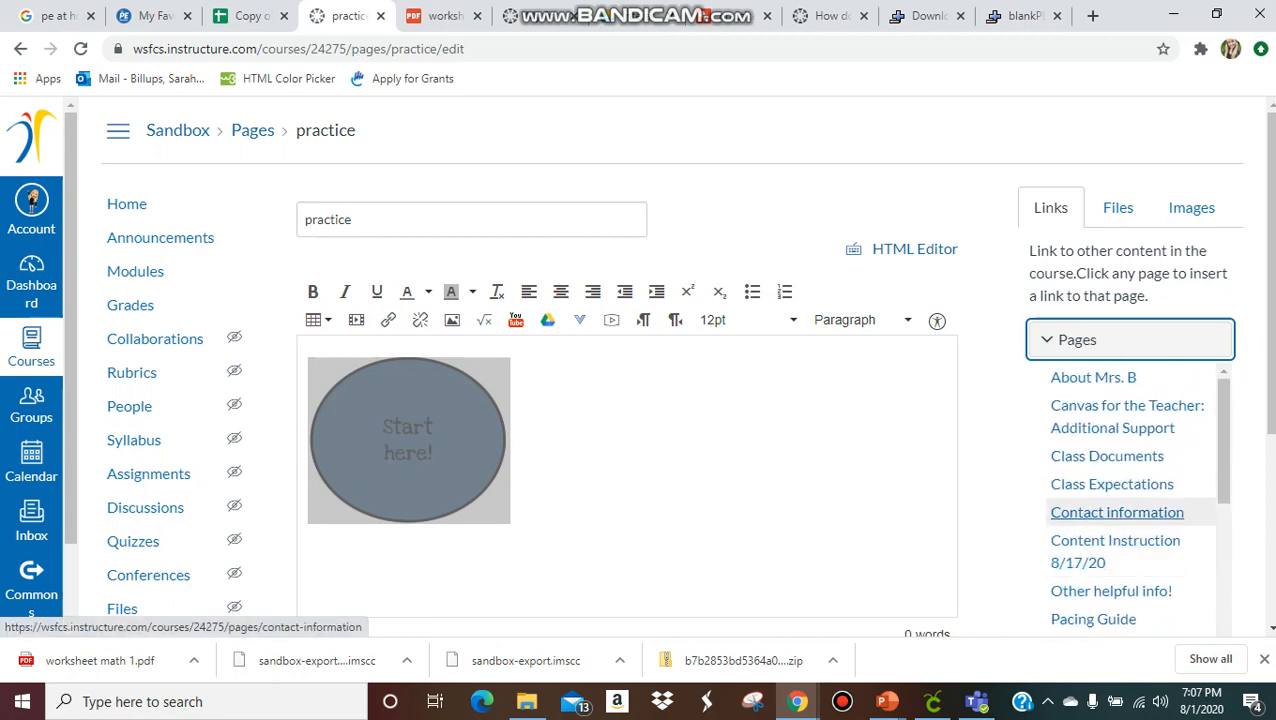
scroll(1110, 500, "down", 1)
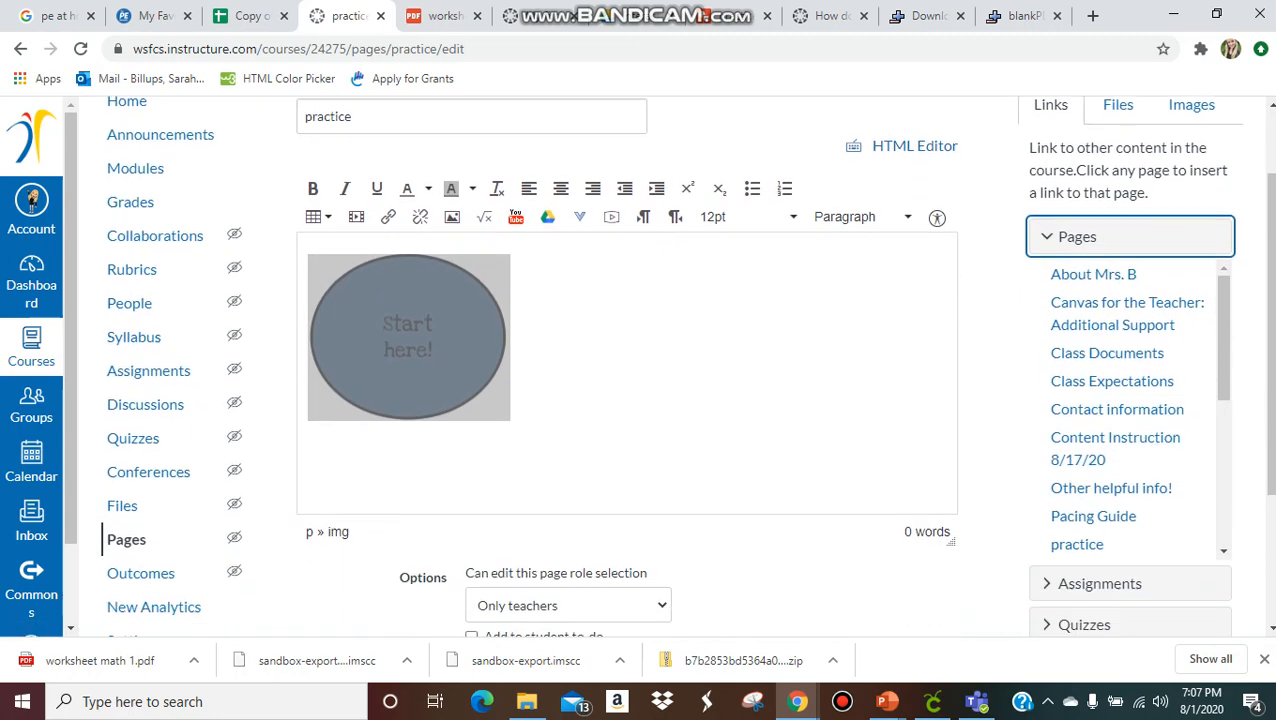
scroll(1100, 420, "up", 1)
left_click(1093, 377)
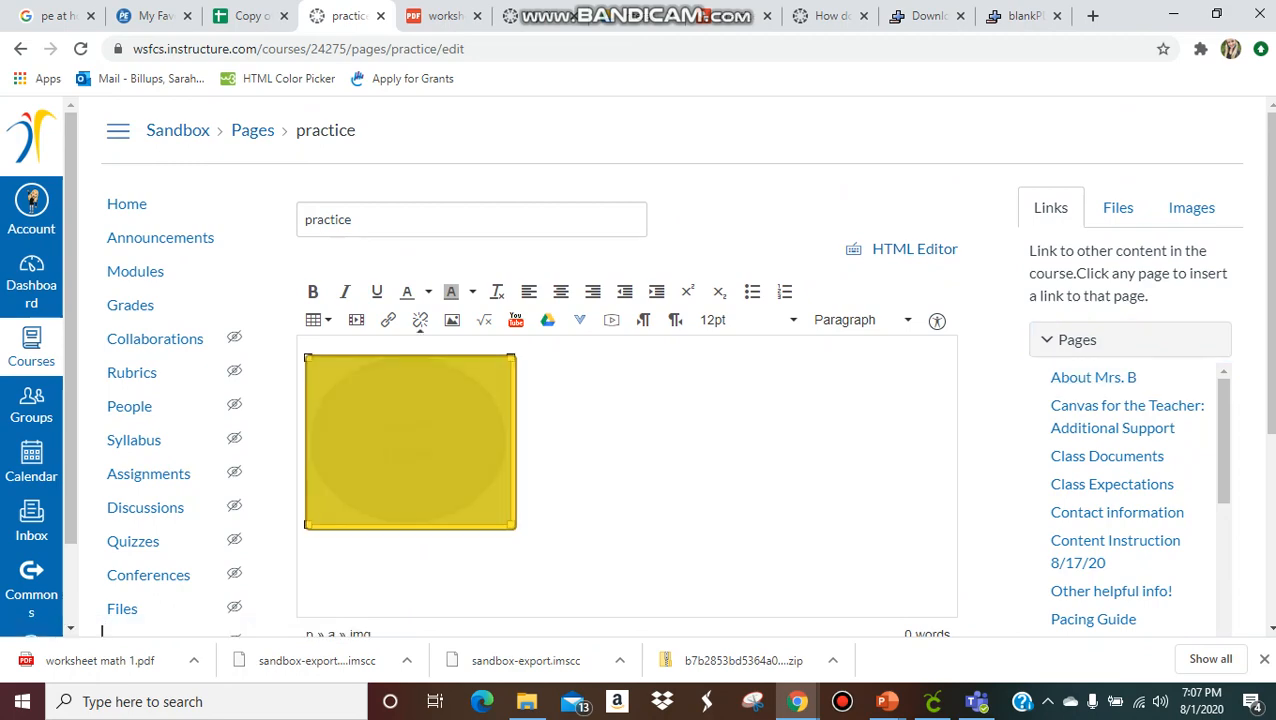
Save the "practice" page and test the "Start here!" button by following its link
scroll(686, 373, "down", 3)
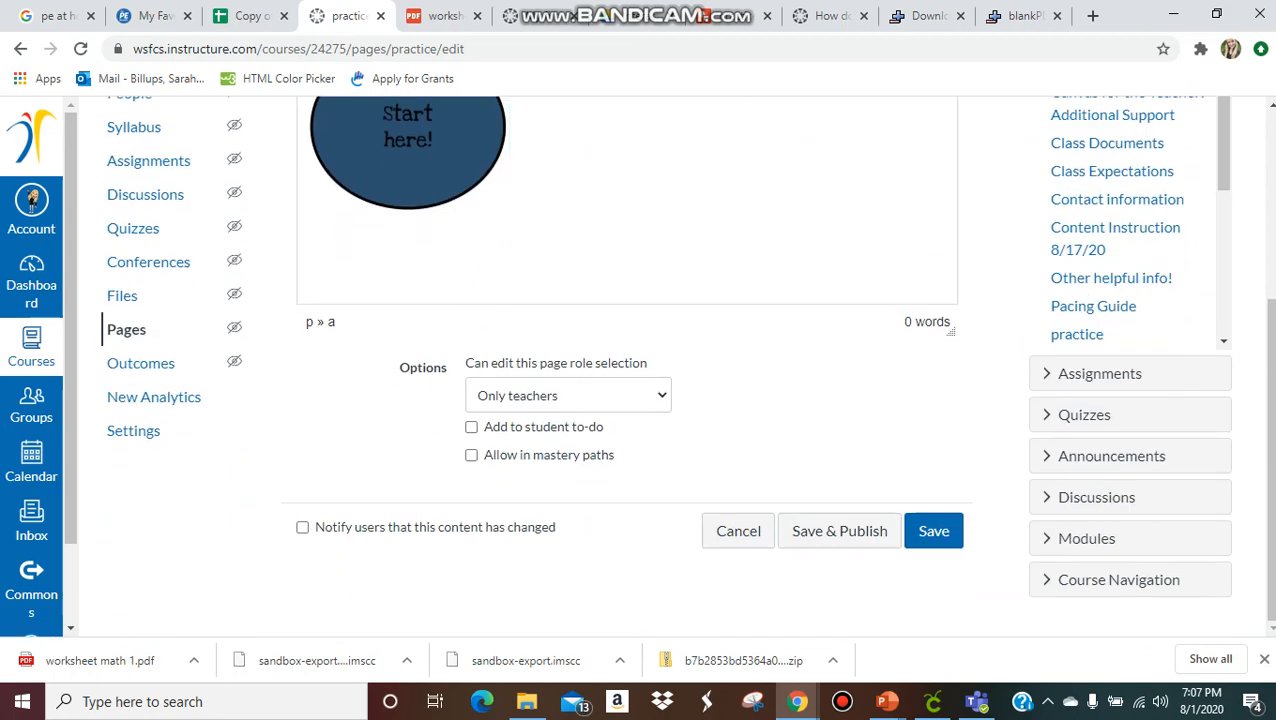
left_click(932, 530)
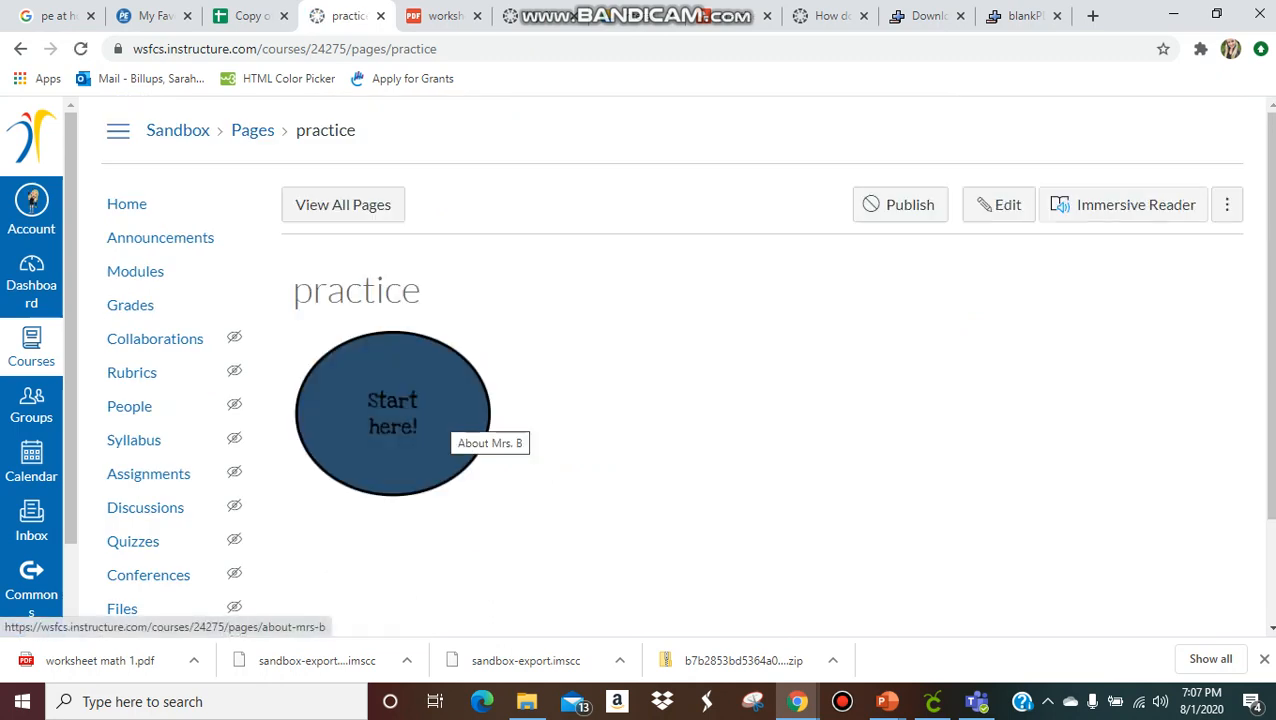
left_click(445, 425)
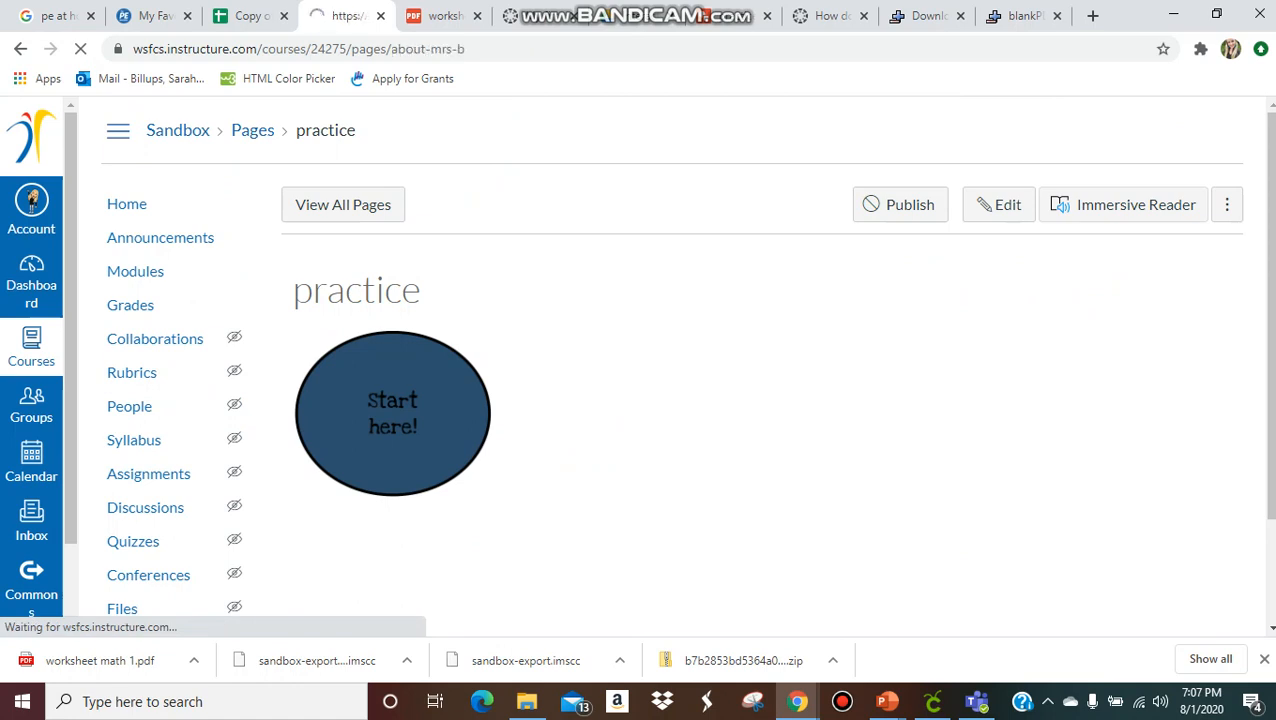